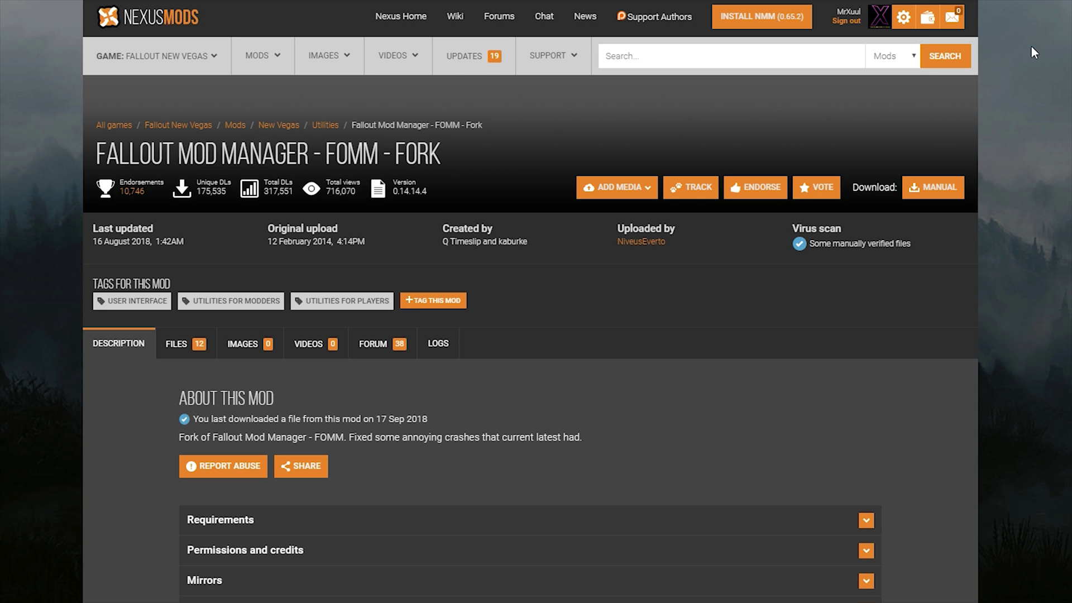
Step: Download the main FOMM file, version 0.14.14.4, manually from the mod's files
scroll(996, 88, down, 4)
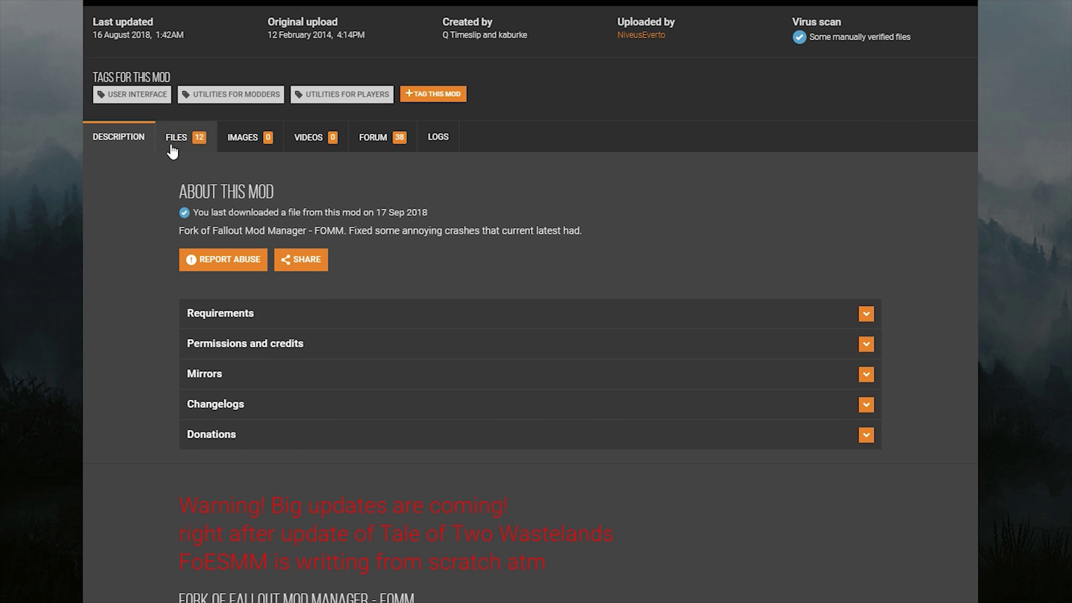
click(173, 138)
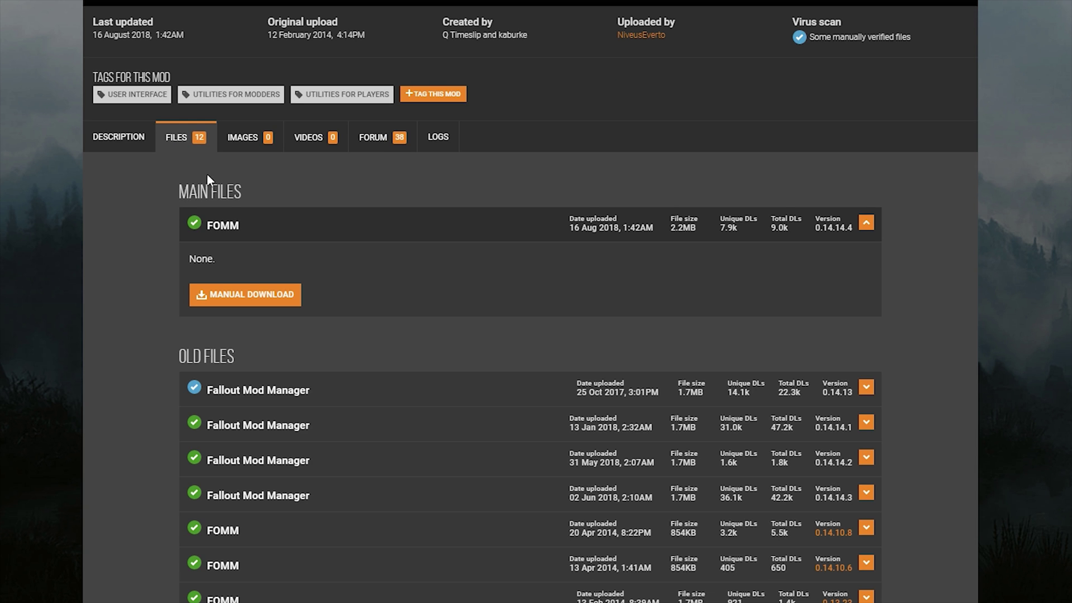
click(243, 296)
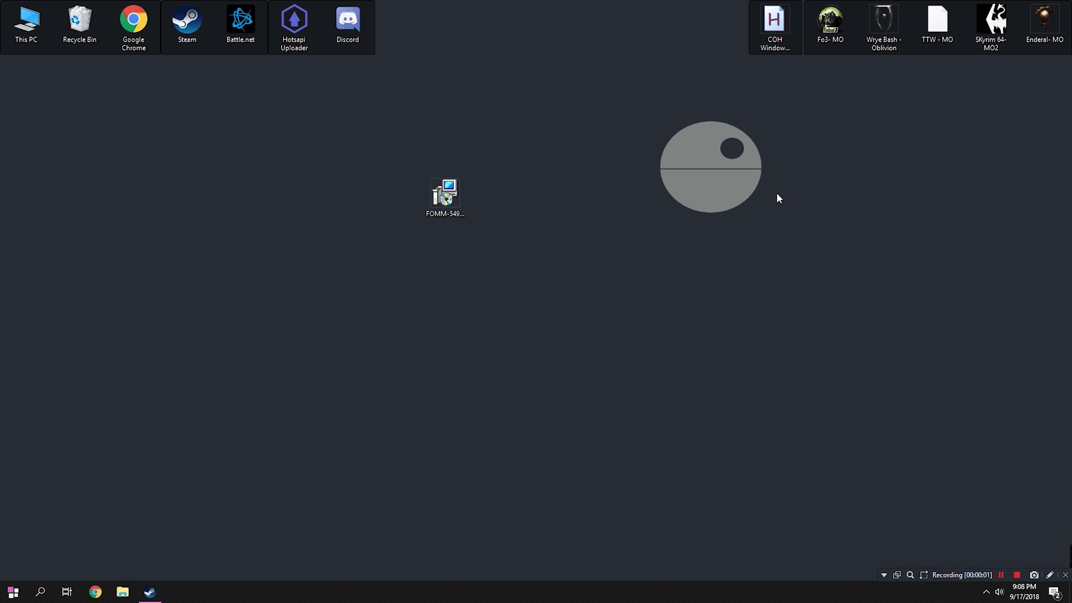
Step: Run the downloaded FOMM installer with permission to make changes, and set its destination to D:\Utilities\FOMM
double_click(455, 207)
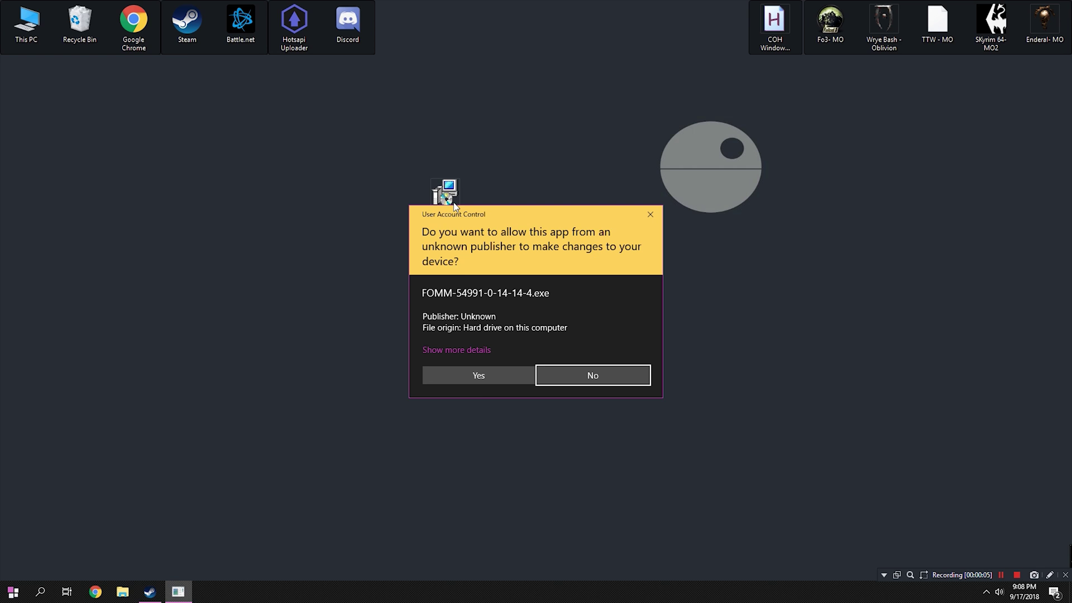
click(476, 384)
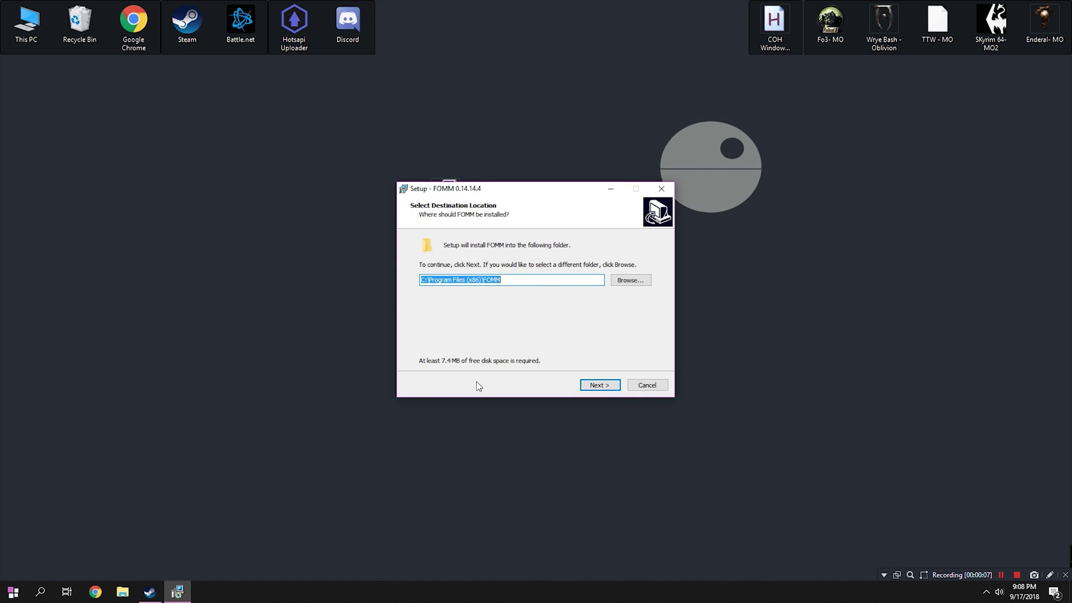
click(620, 281)
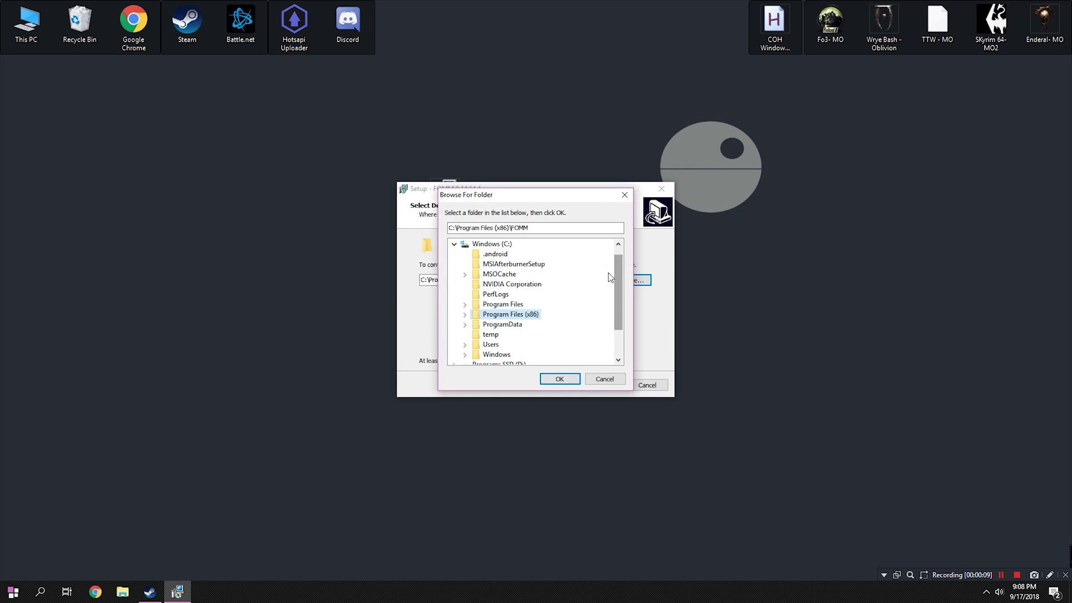
double_click(494, 244)
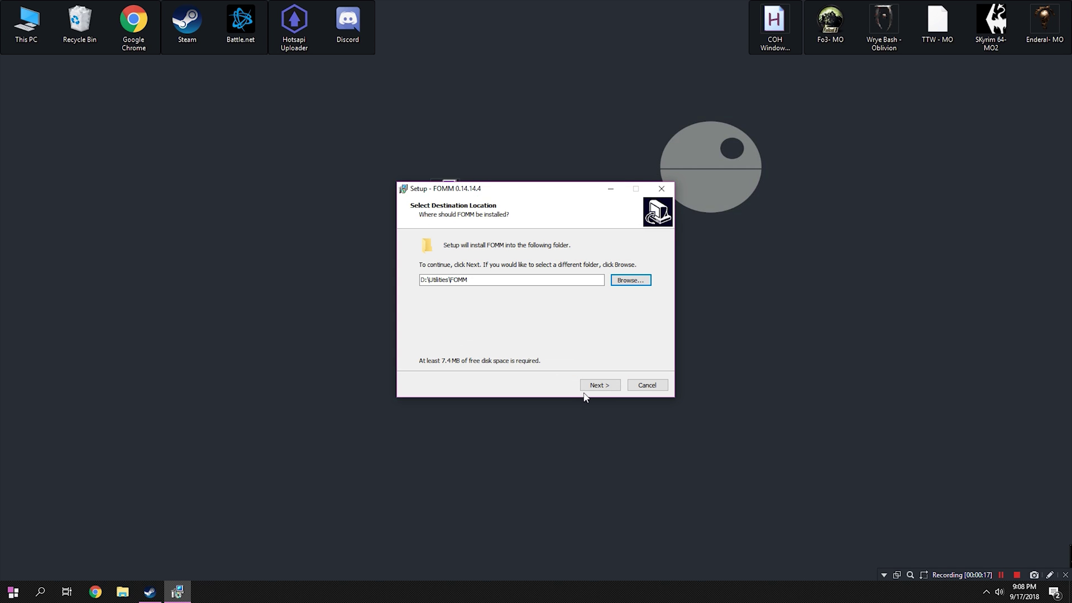
click(601, 386)
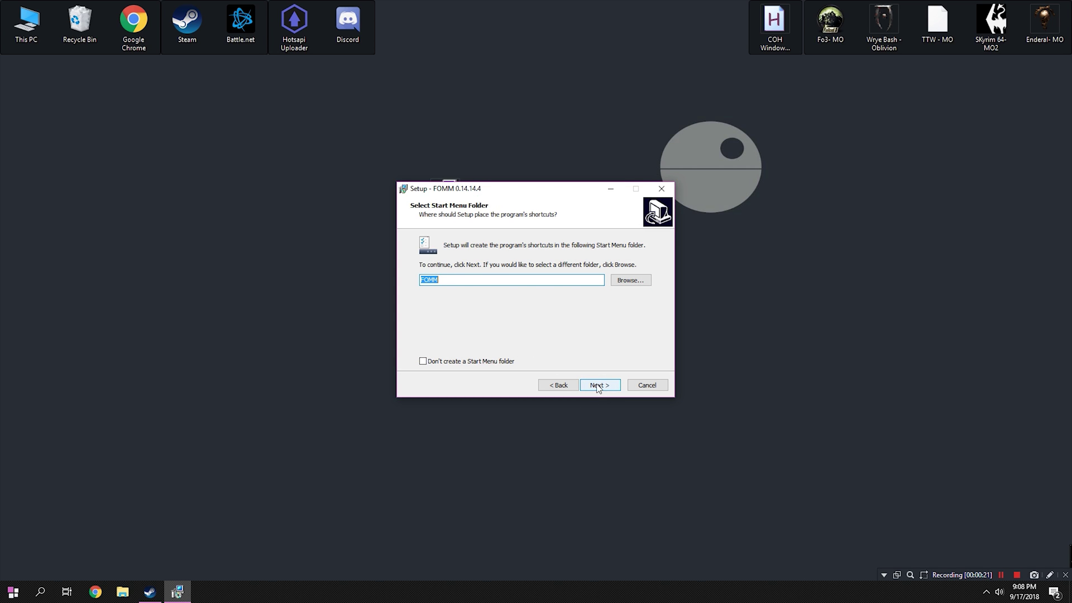
Step: Install FOMM with a desktop shortcut and no Start Menu folder, finish setup with launching enabled, and close the mod manager
key(alt+d)
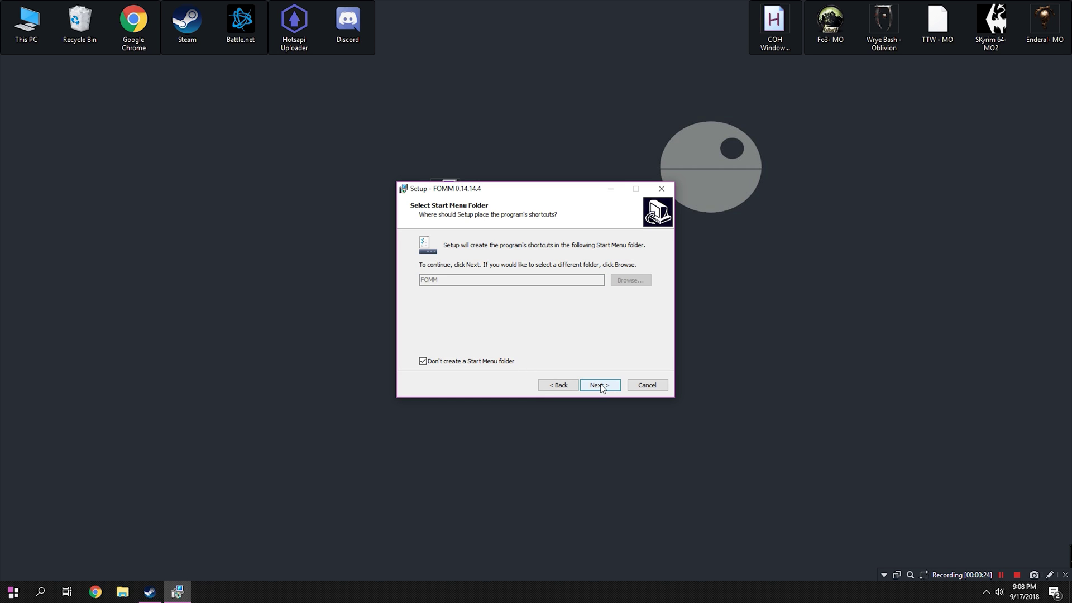
click(601, 386)
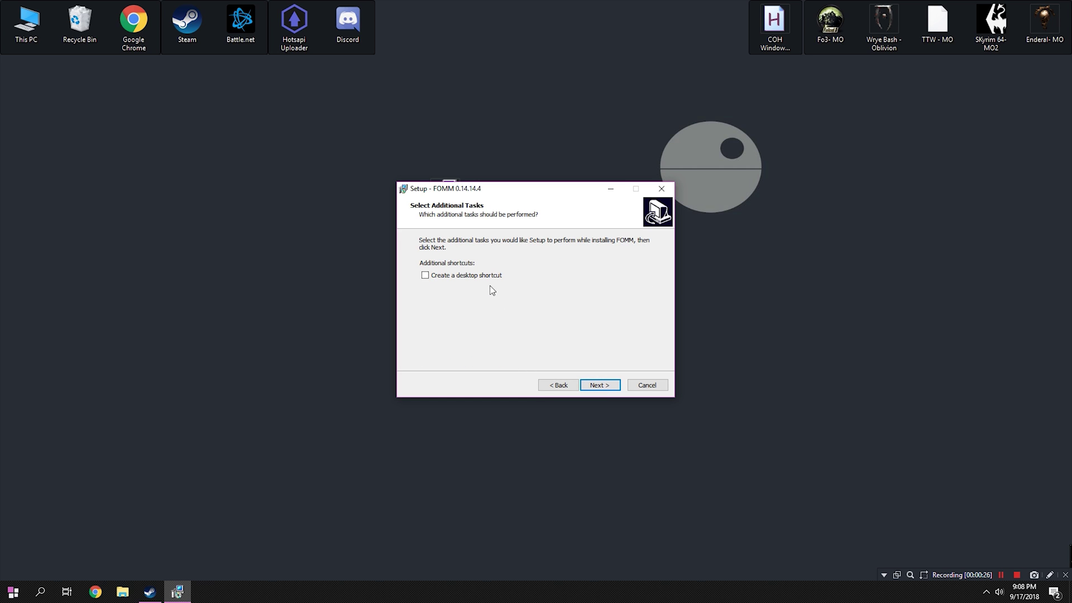
click(600, 385)
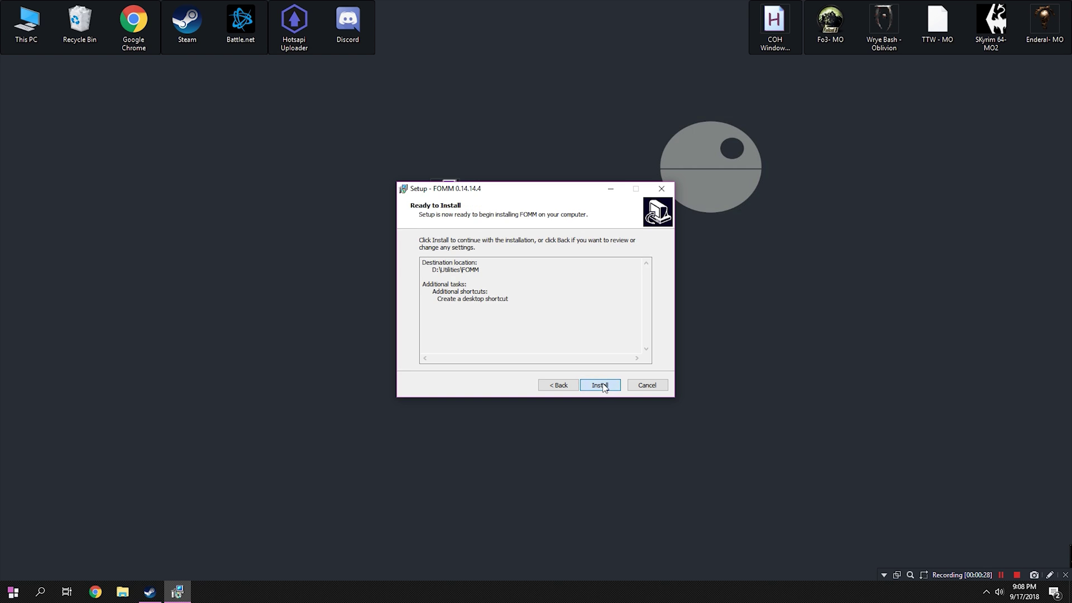
click(602, 385)
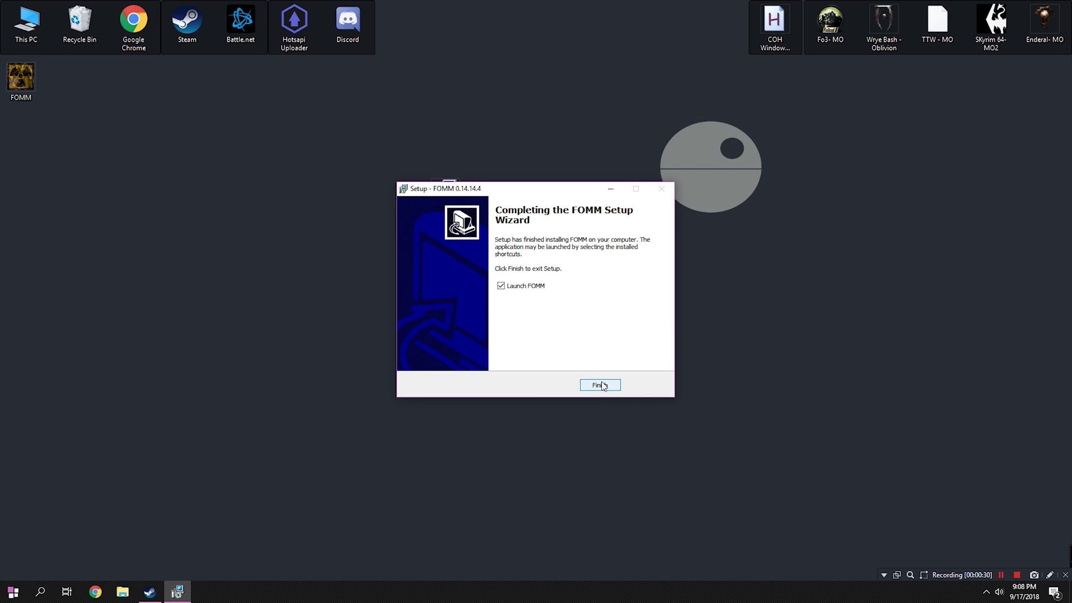
click(601, 386)
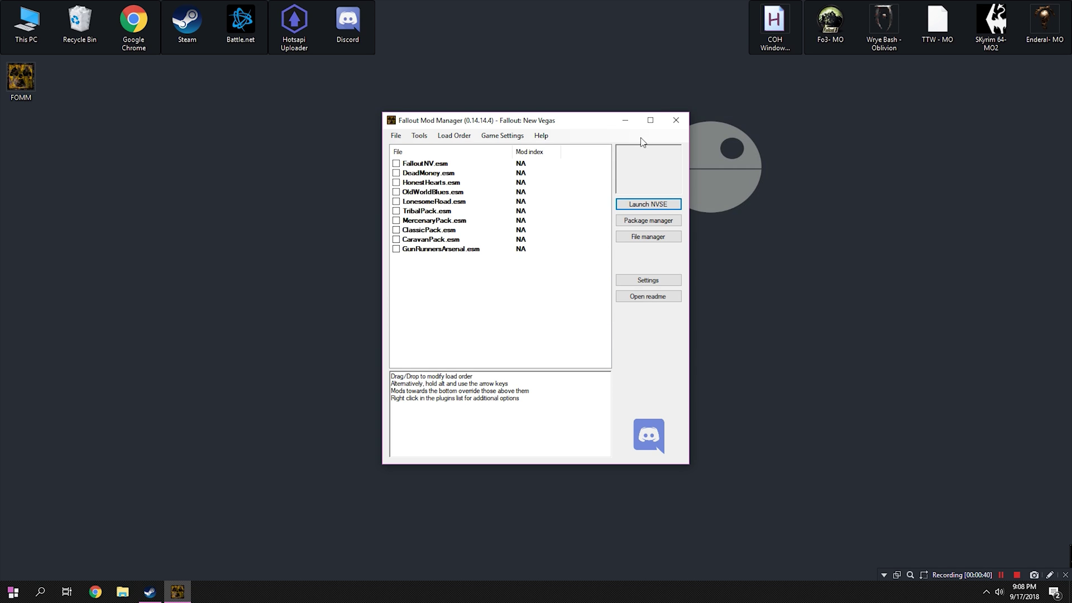
click(675, 118)
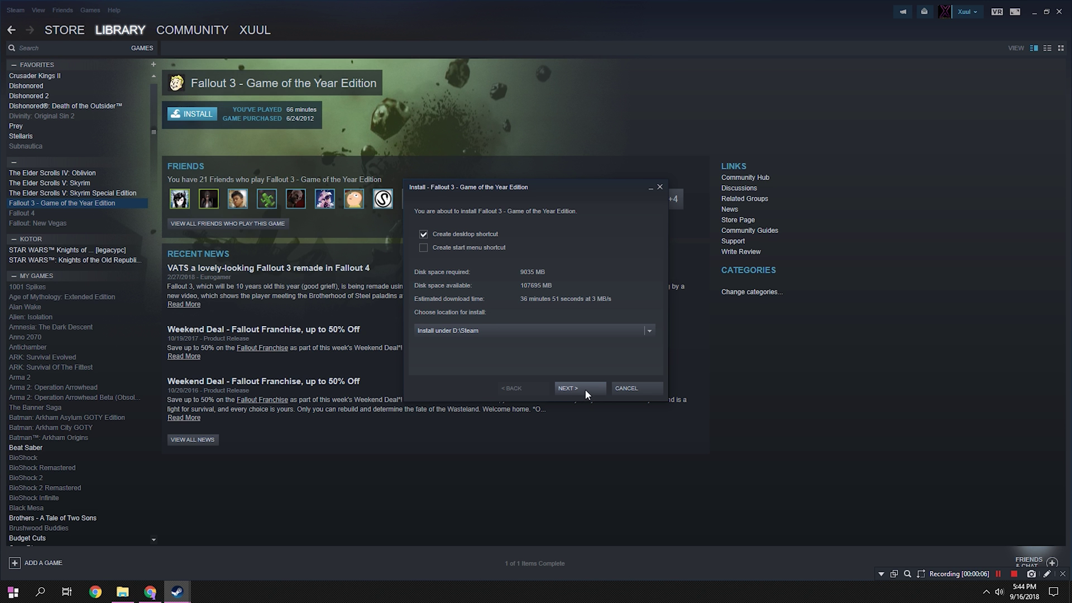
Step: In Steam, install Fallout 3 - Game of the Year Edition and Fallout: New Vegas under D:\Steam with desktop shortcuts
click(587, 387)
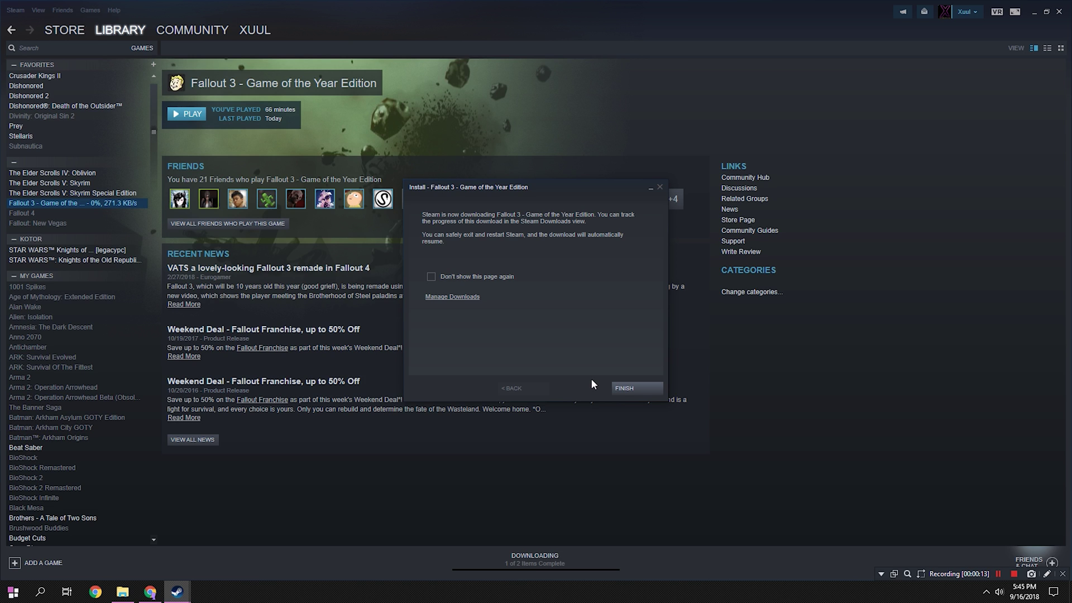
click(634, 386)
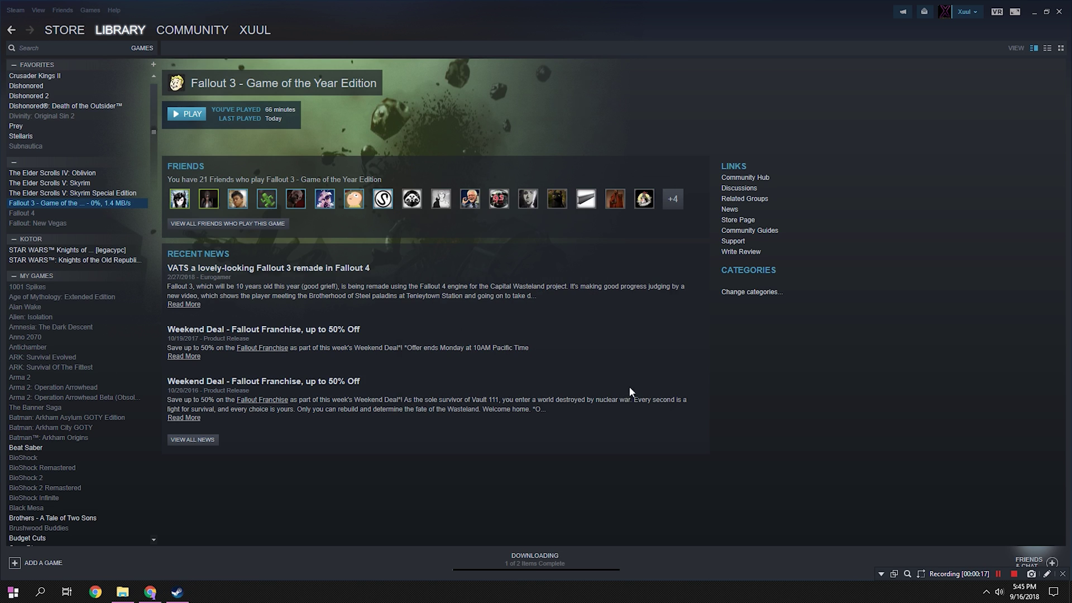
click(40, 223)
click(204, 117)
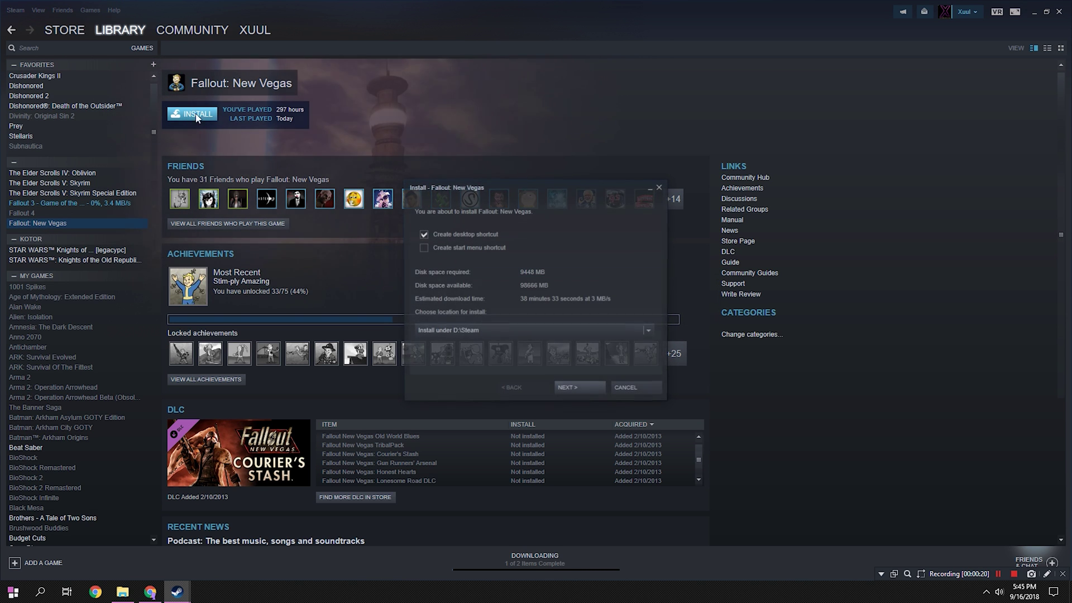
click(580, 387)
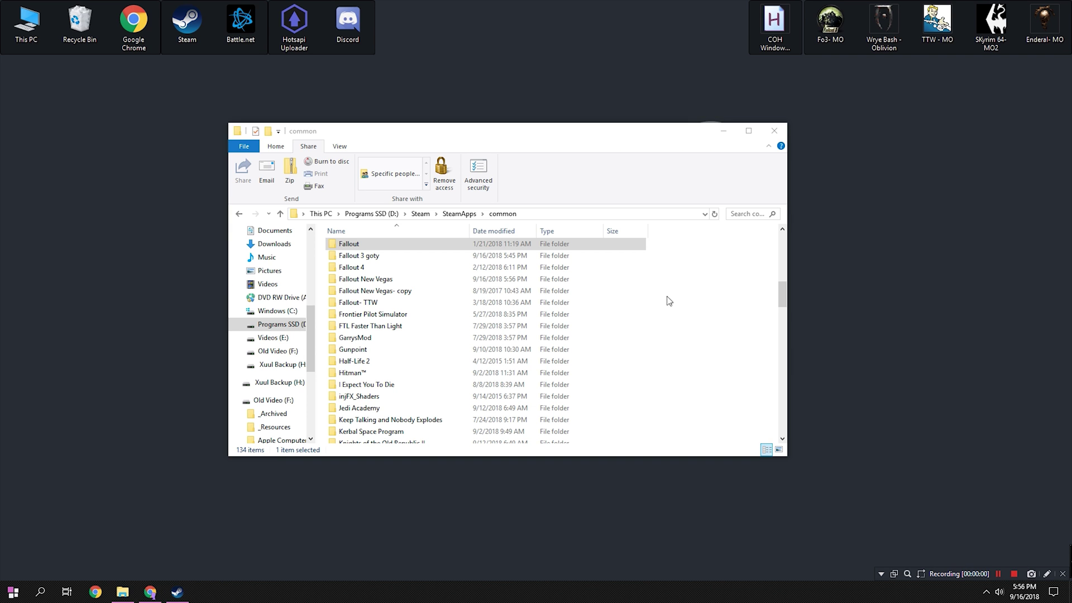
Step: In File Explorer, look through the Fallout New Vegas folder's contents and delete that folder from SteamApps\common
double_click(400, 279)
scroll(398, 276, down, 5)
scroll(397, 272, up, 5)
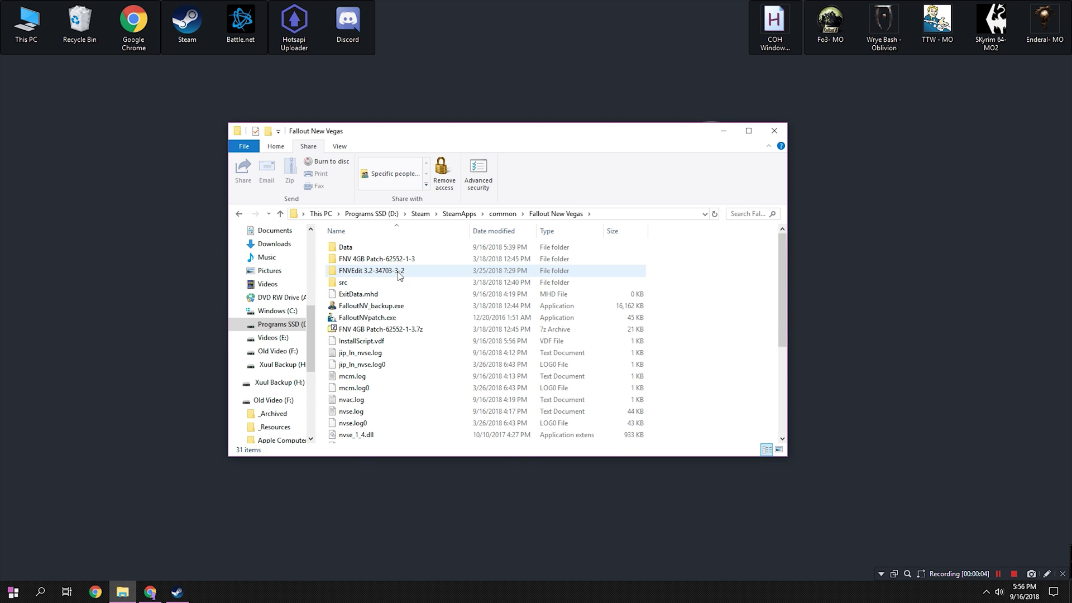
click(503, 215)
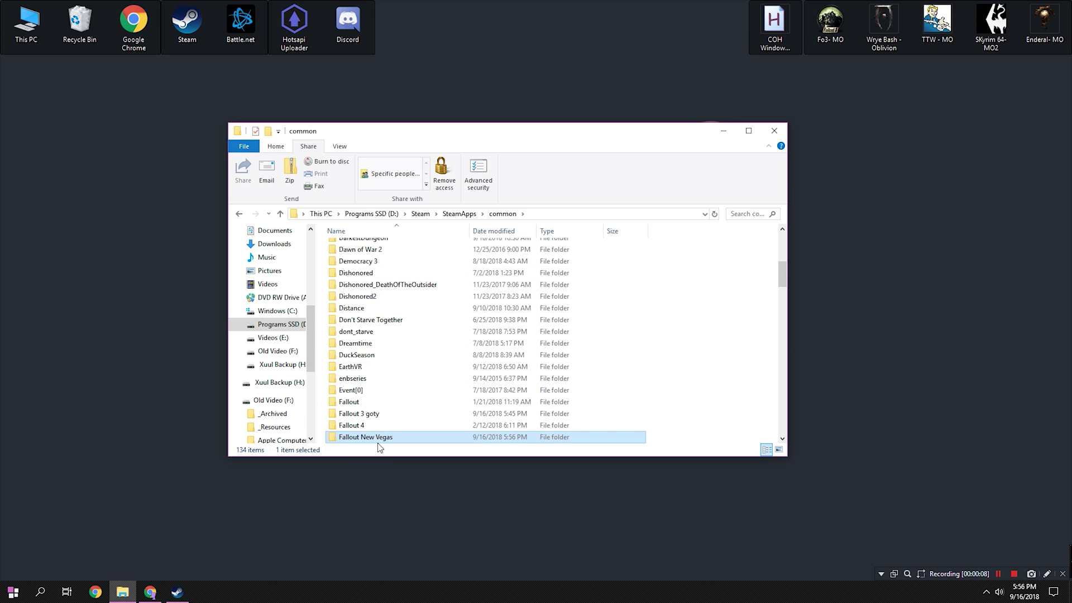
key(Delete)
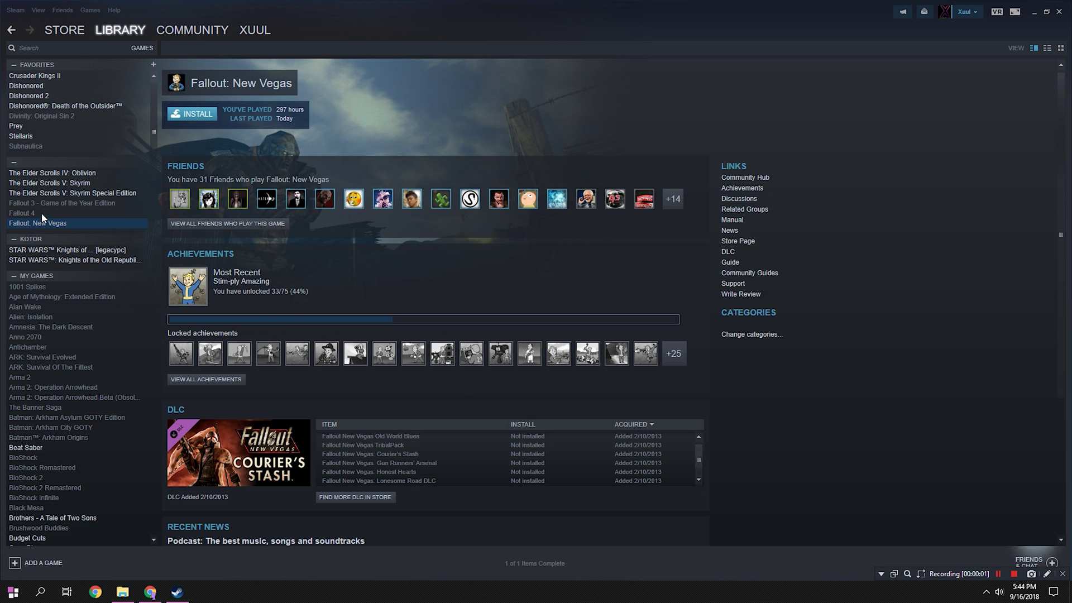
Step: In the Steam library, start the installation of Fallout 3 - Game of the Year Edition
click(53, 203)
click(197, 115)
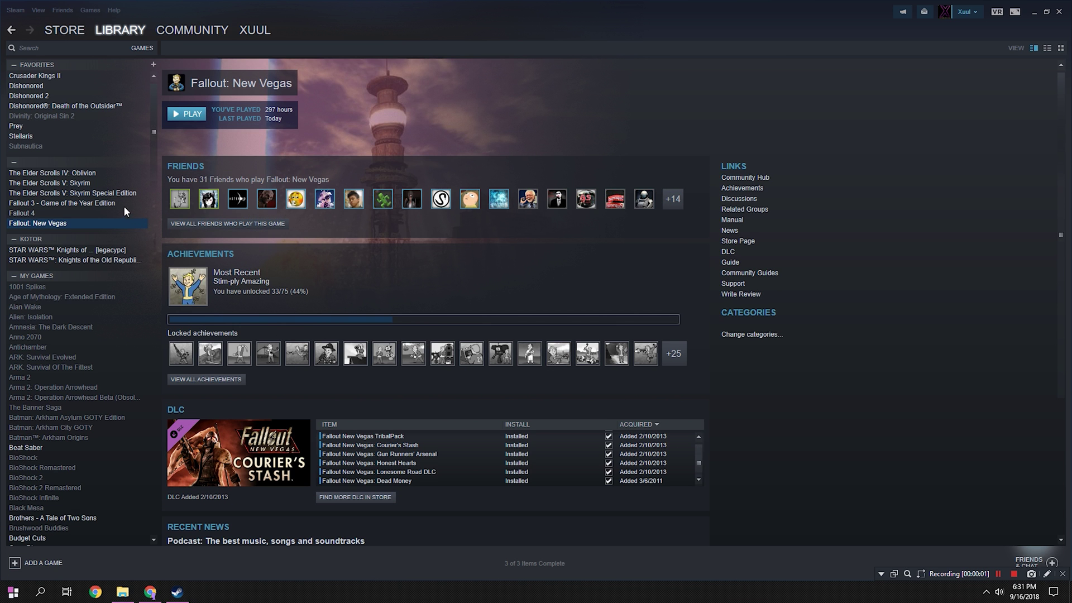
Step: Launch Fallout 3 - Game of the Year Edition and let it detect the video hardware
click(117, 203)
click(187, 115)
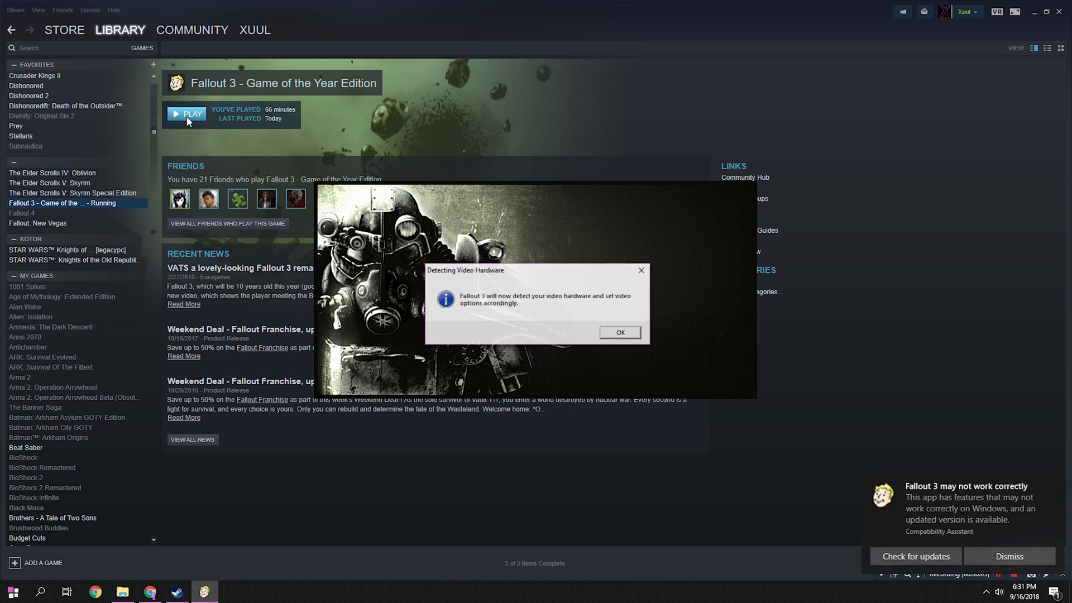
click(613, 335)
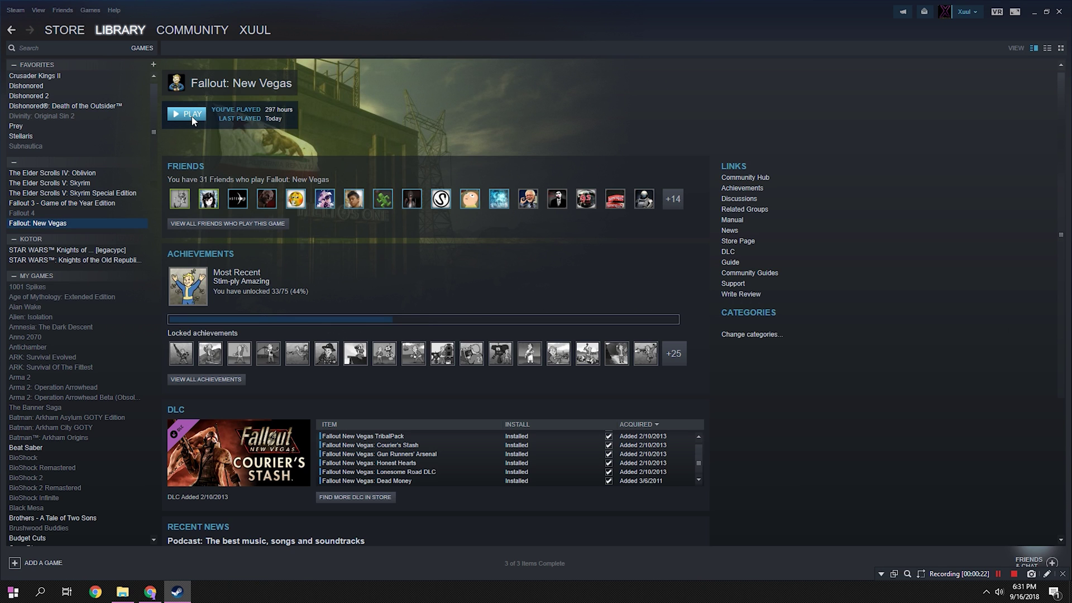
Step: Launch Fallout: New Vegas and accept the graphics settings in its launcher options
click(193, 121)
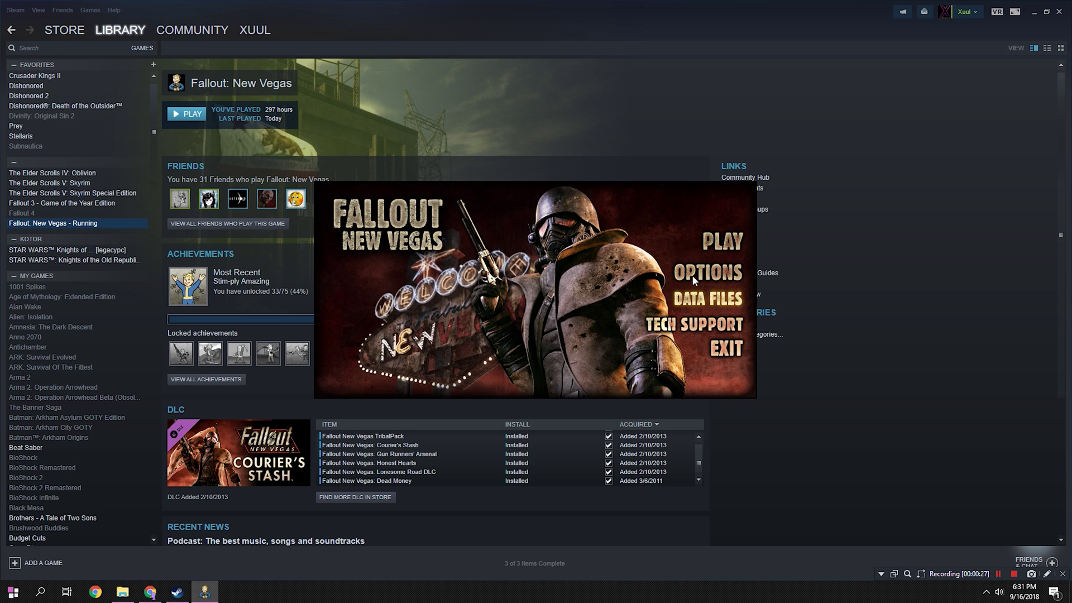
click(697, 278)
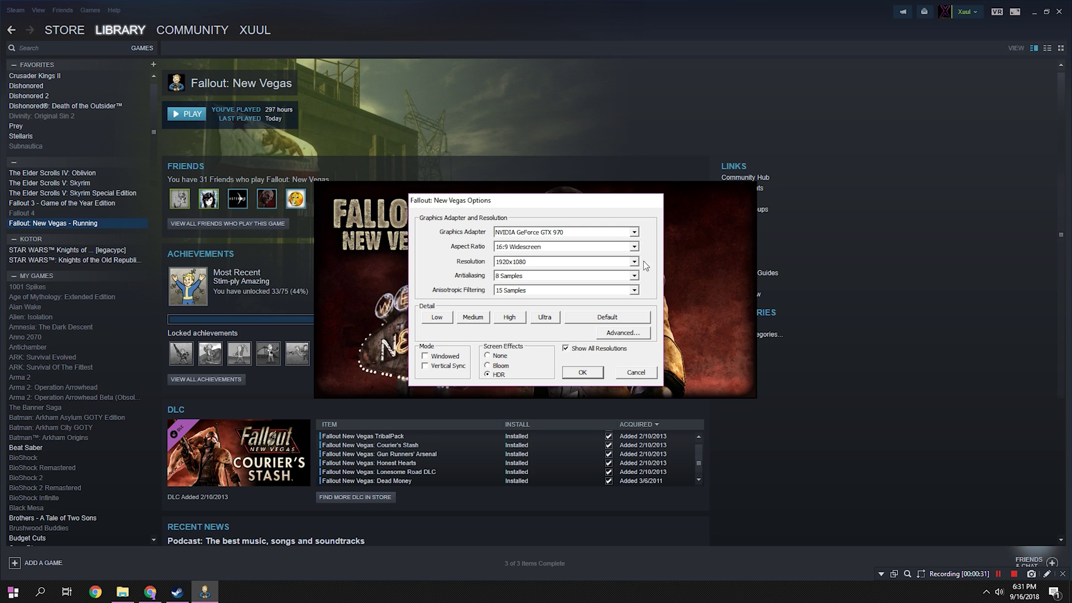
click(580, 373)
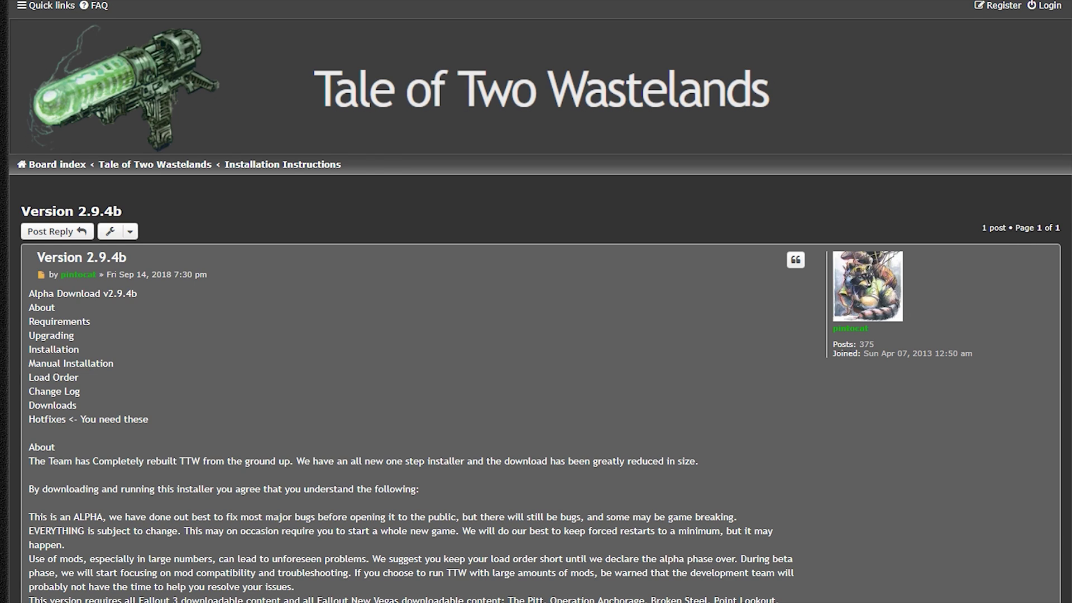
Step: On the Tale of Two Wastelands Version 2.9.4b forum post, open the Mirror 1 link of the latest TTW installer in a new tab
scroll(535, 301, down, 20)
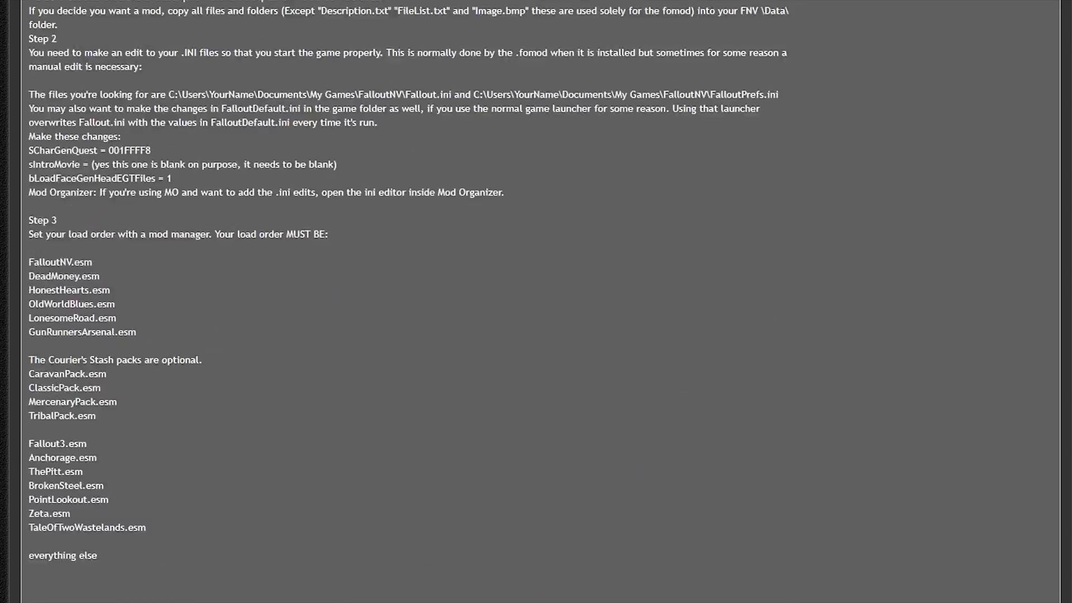
scroll(535, 301, down, 20)
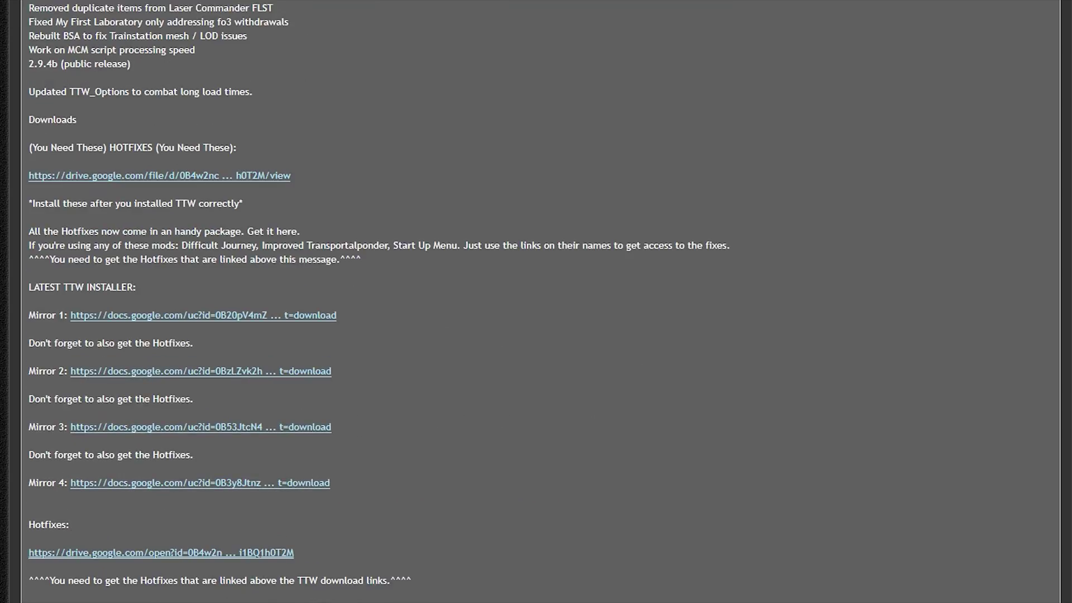
scroll(494, 356, down, 2)
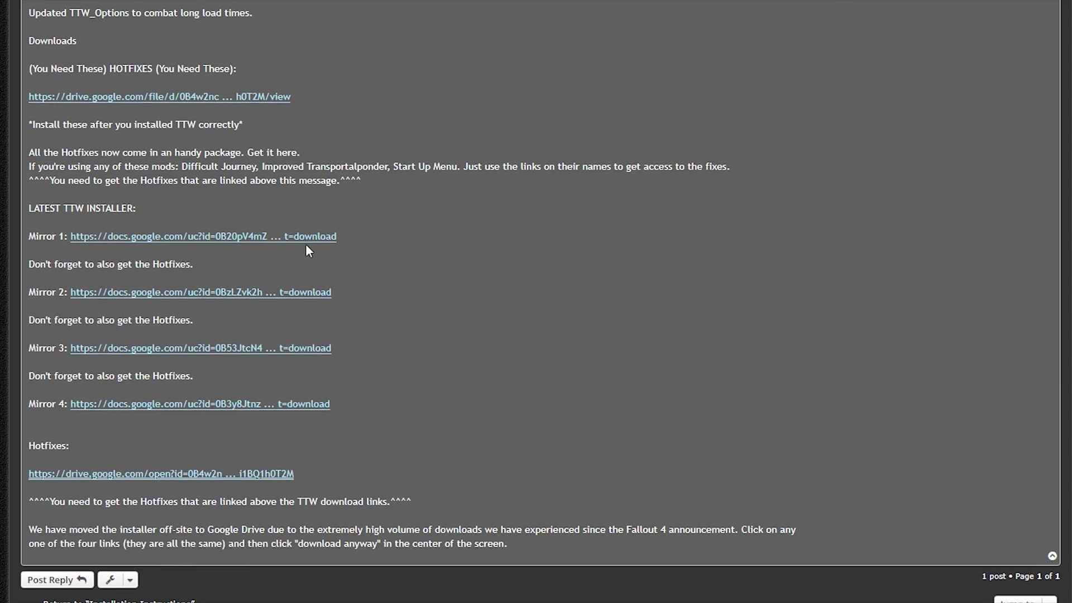
right_click(306, 245)
click(340, 247)
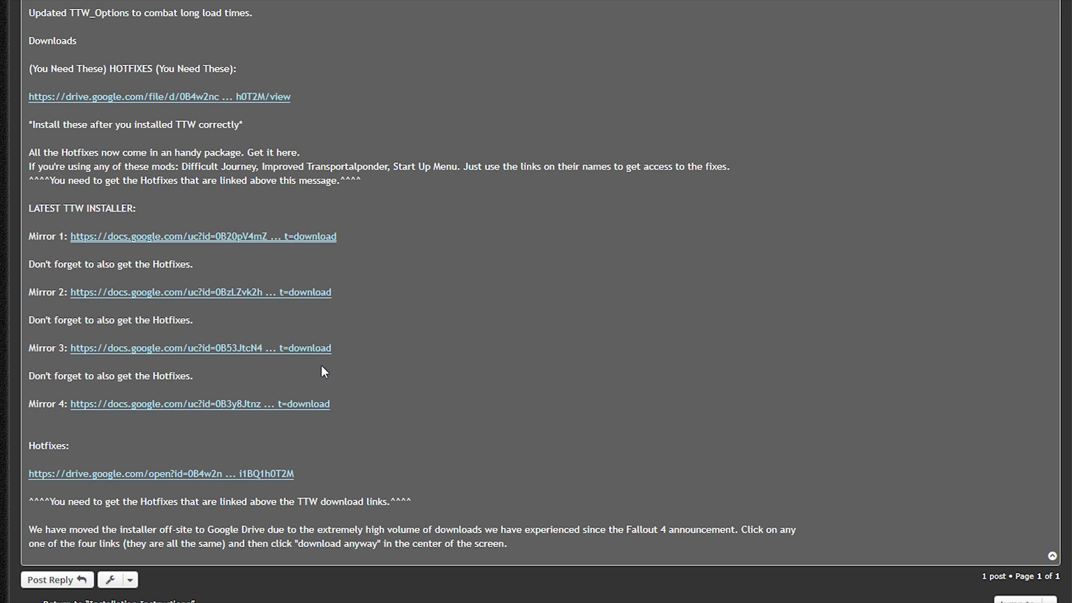
Step: Open the Hotfixes link in a new tab, and download taleoftwowastelands2.9.4b.7z from Google Drive without a virus scan
right_click(273, 474)
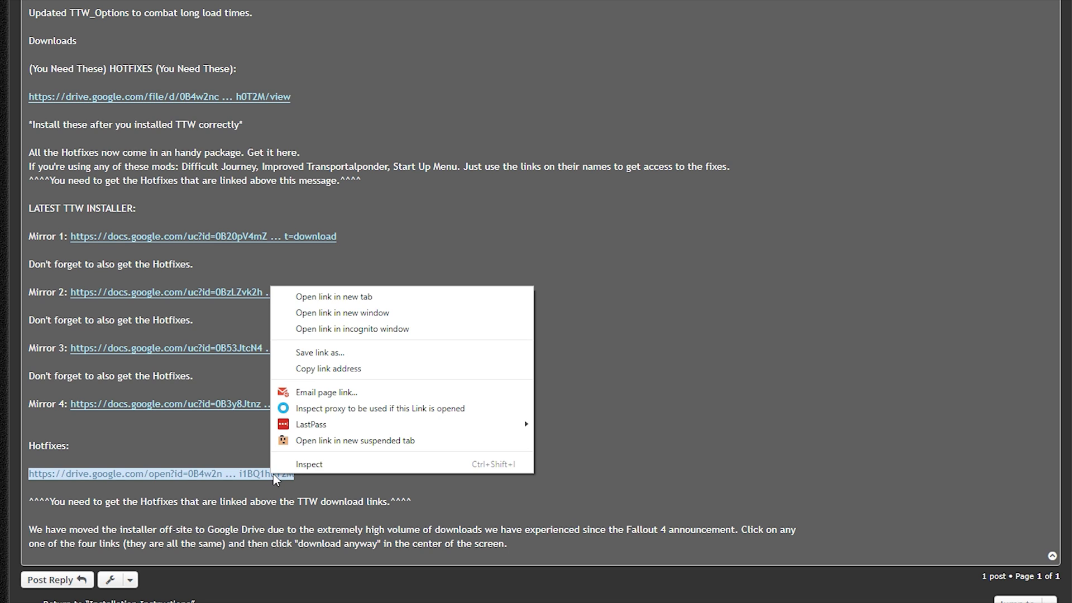
click(376, 300)
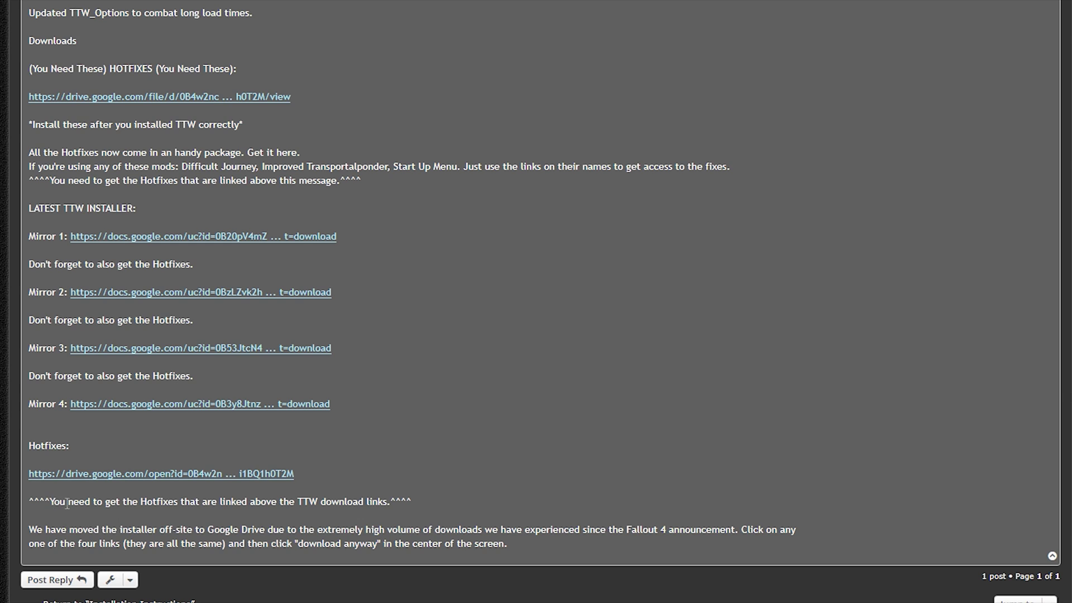
drag(50, 501, 404, 514)
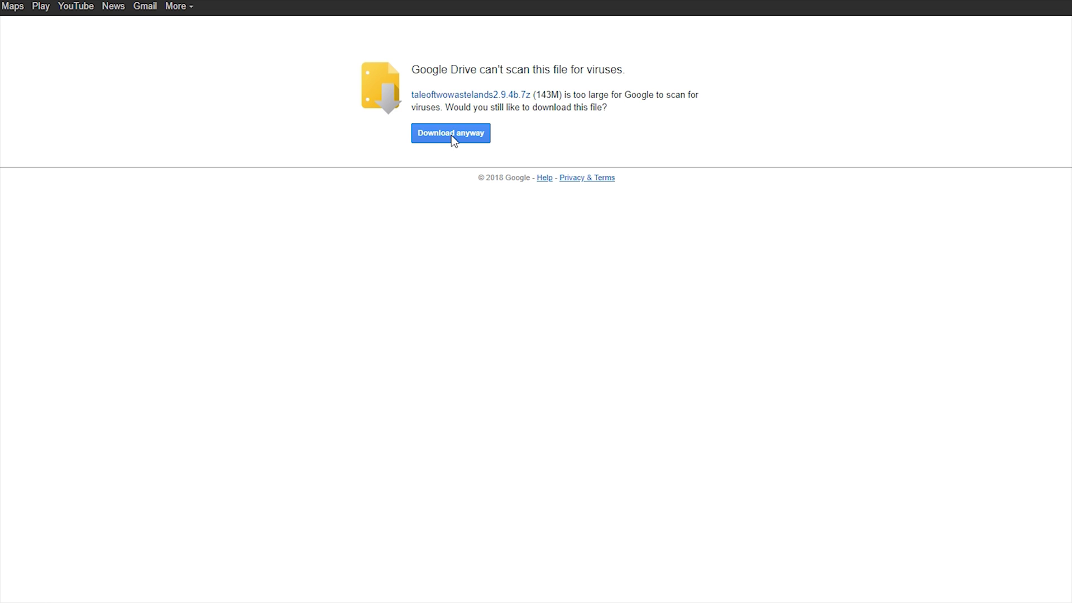
click(453, 137)
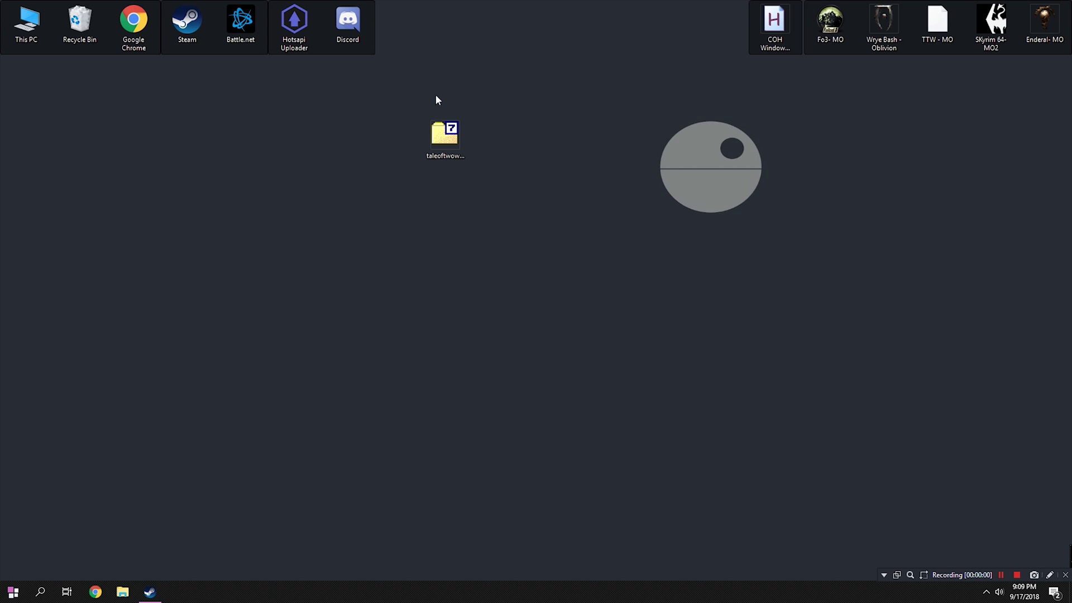
Step: Extract the taleoftwowastelands2.9.4b archive on the desktop into its own taleoftwowastelands2.9.4b folder with 7-Zip
click(459, 136)
right_click(449, 133)
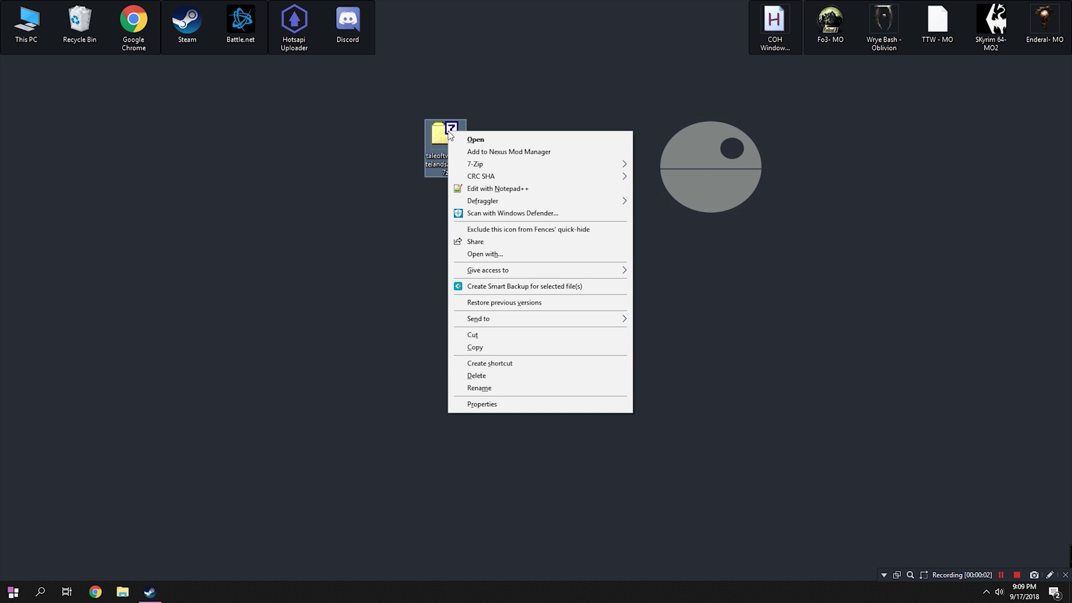
mouse_move(519, 168)
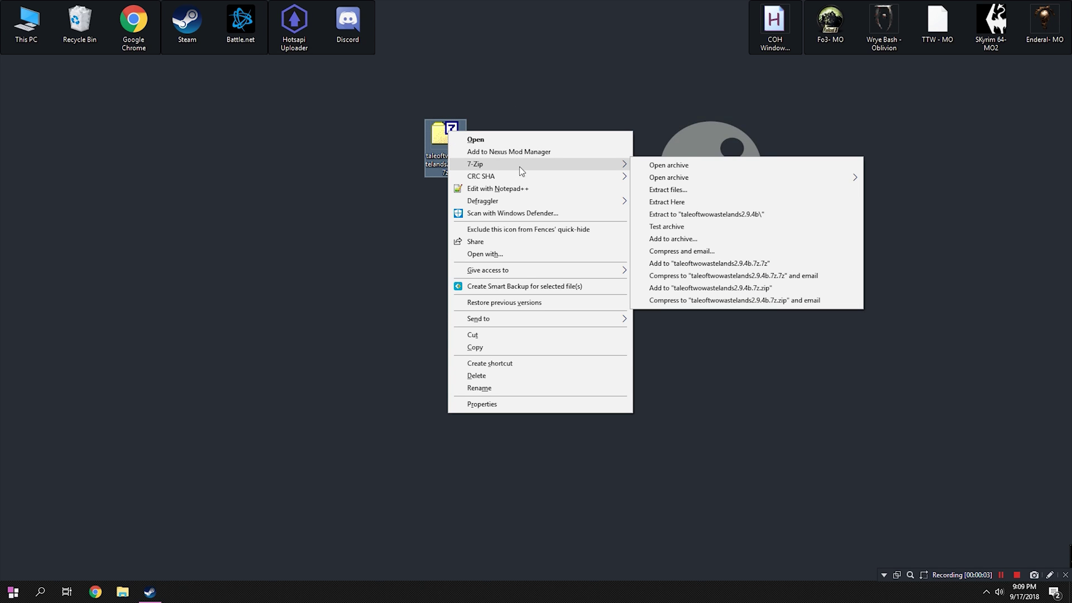
click(766, 215)
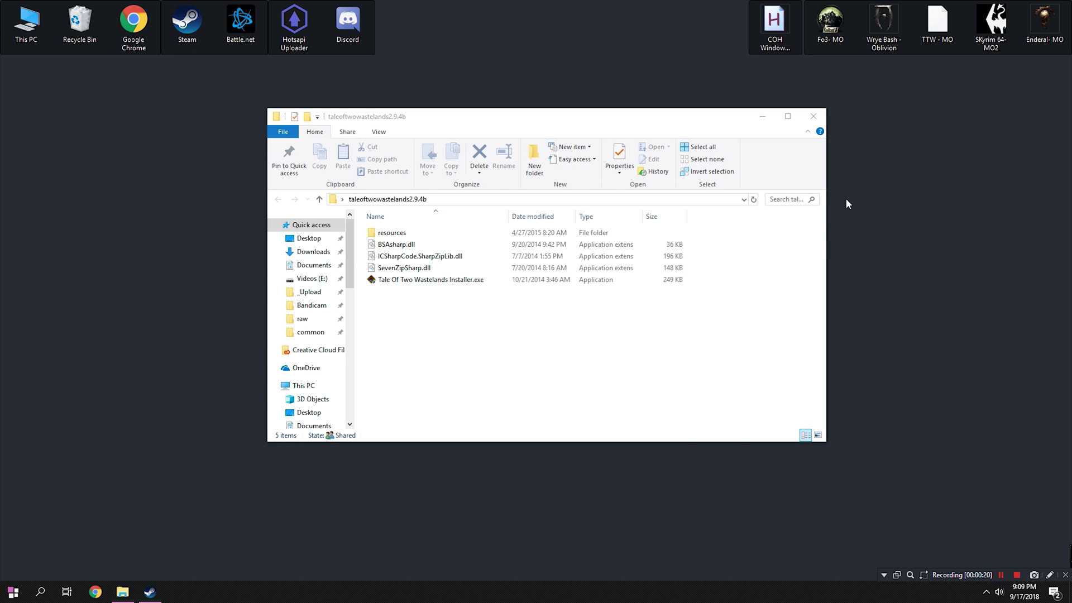
Step: Run Tale Of Two Wastelands Installer.exe from the extracted folder as administrator
right_click(428, 279)
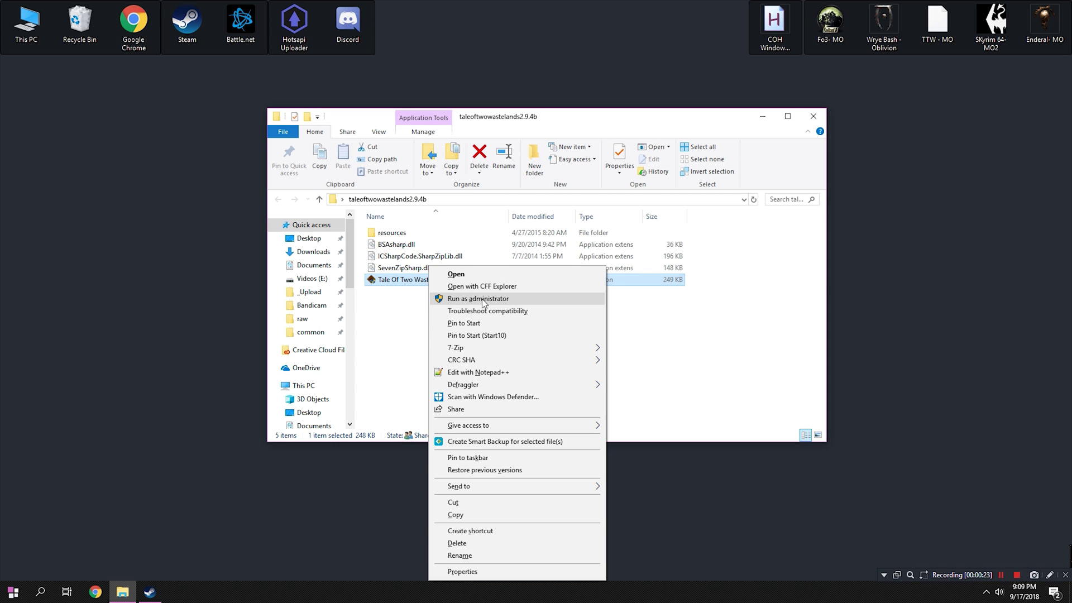
click(484, 299)
click(518, 401)
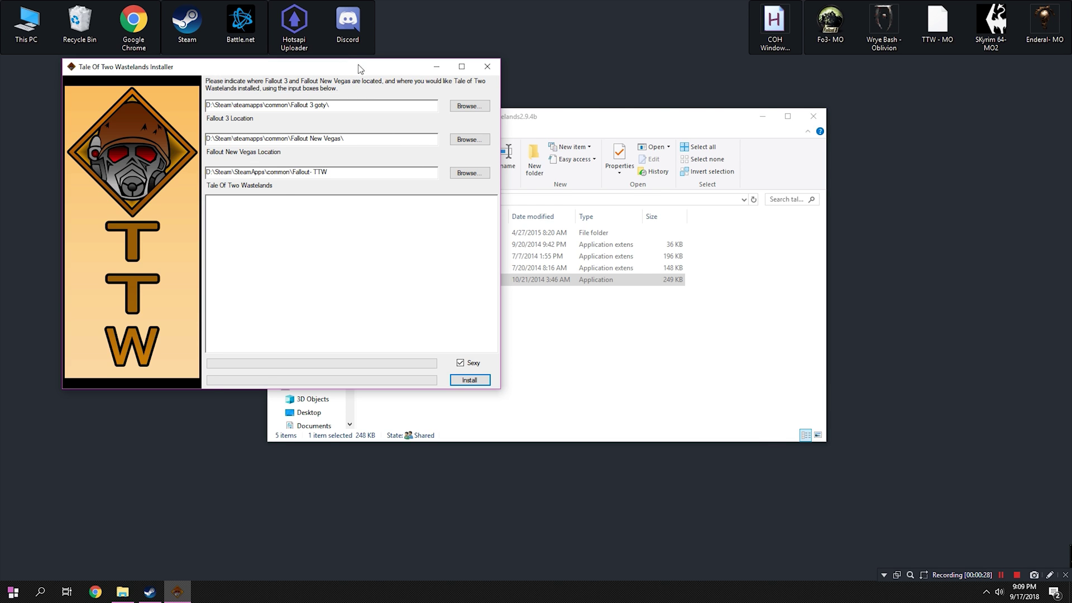
Step: Install Tale of Two Wastelands with the listed game and Fallout- TTW locations, and let the installer automatically build the FOMODs
drag(374, 70, 624, 123)
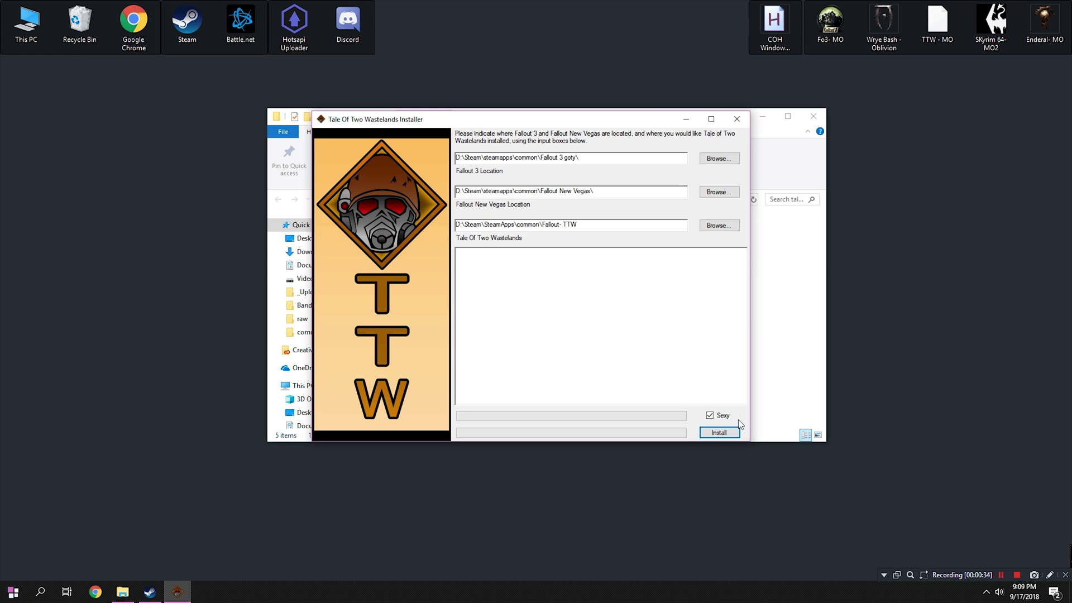
click(725, 433)
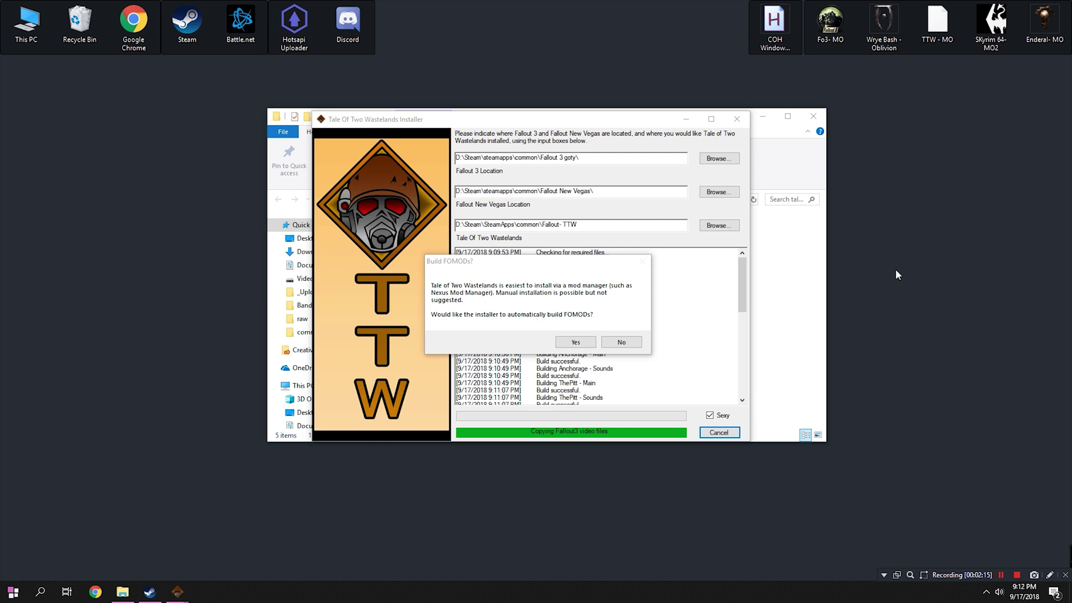
click(580, 343)
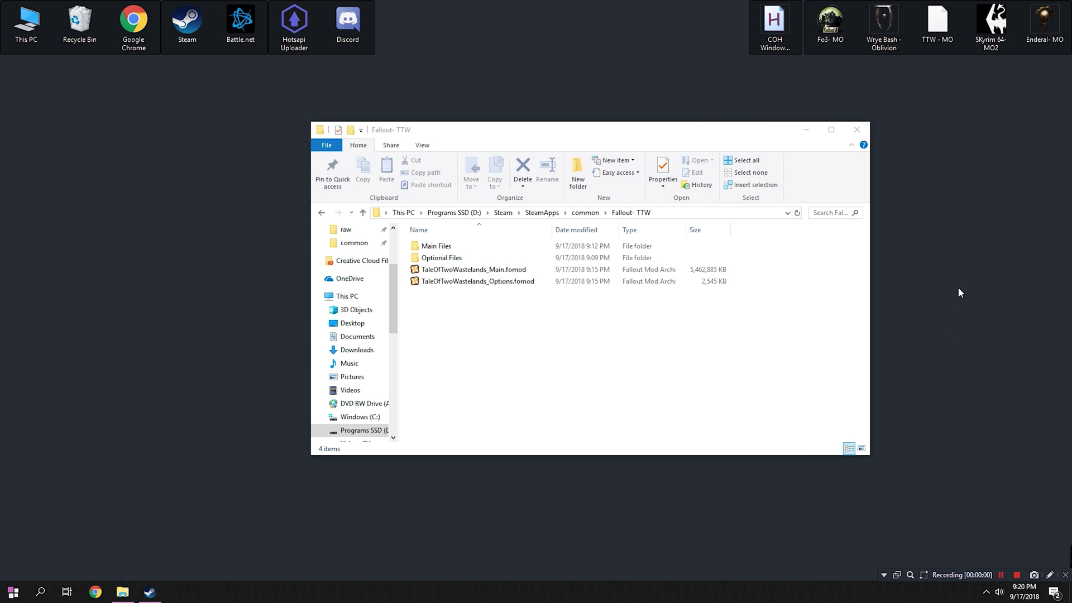
Step: Show the Fallout- TTW folder alongside the Fallout New Vegas folder, and open the mods subfolder in the latter
click(776, 213)
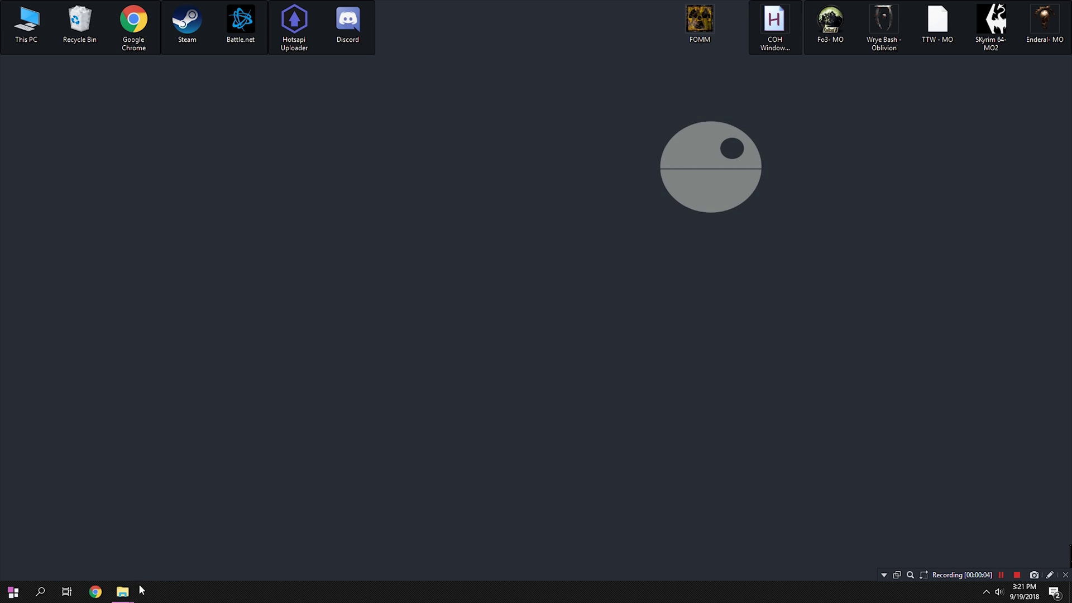
mouse_move(134, 592)
click(179, 544)
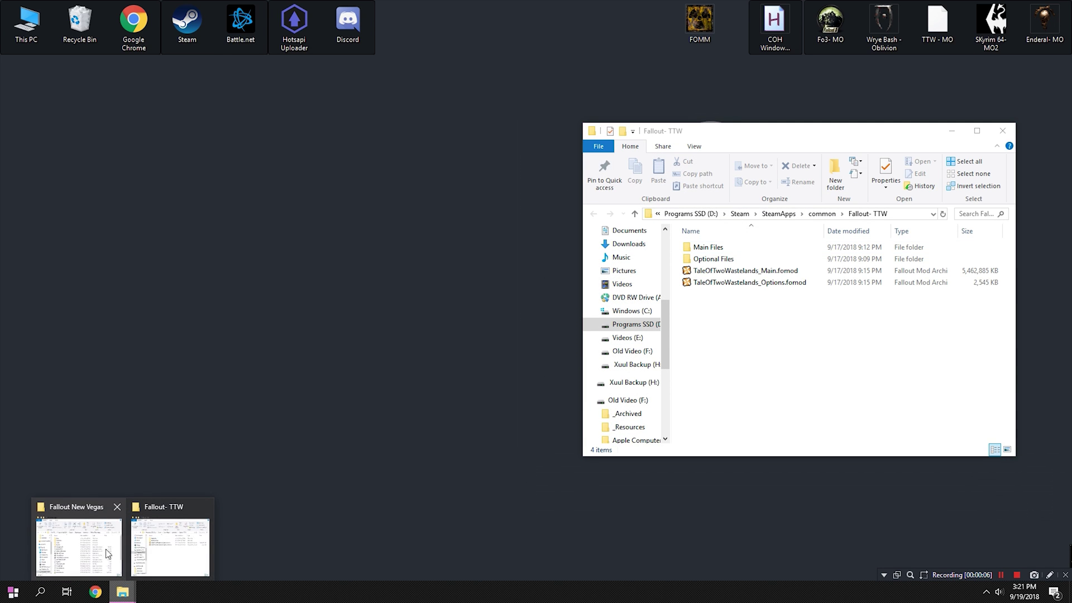
click(105, 549)
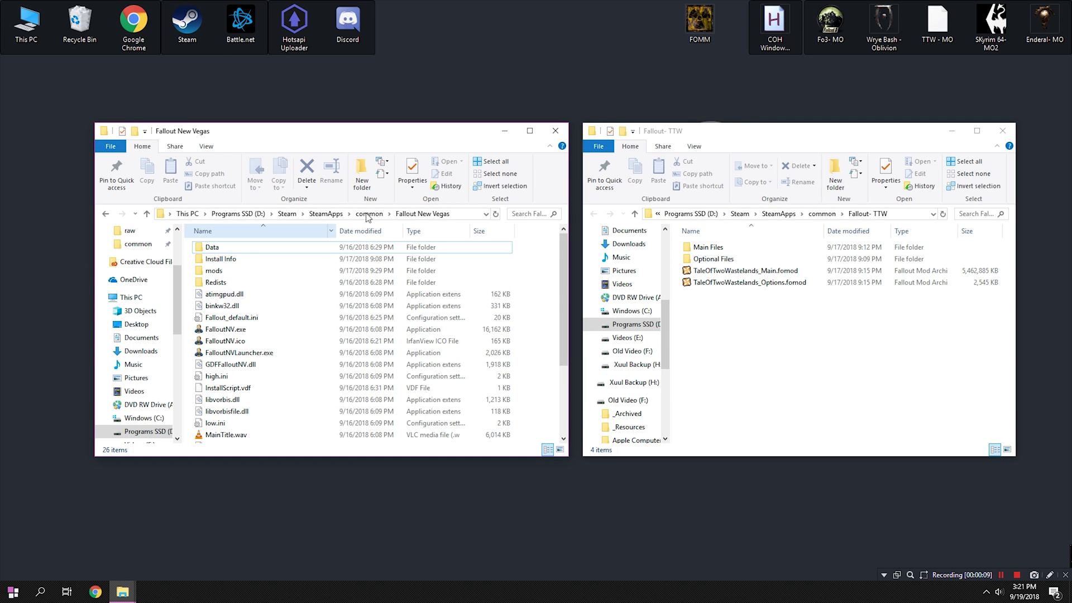
click(475, 215)
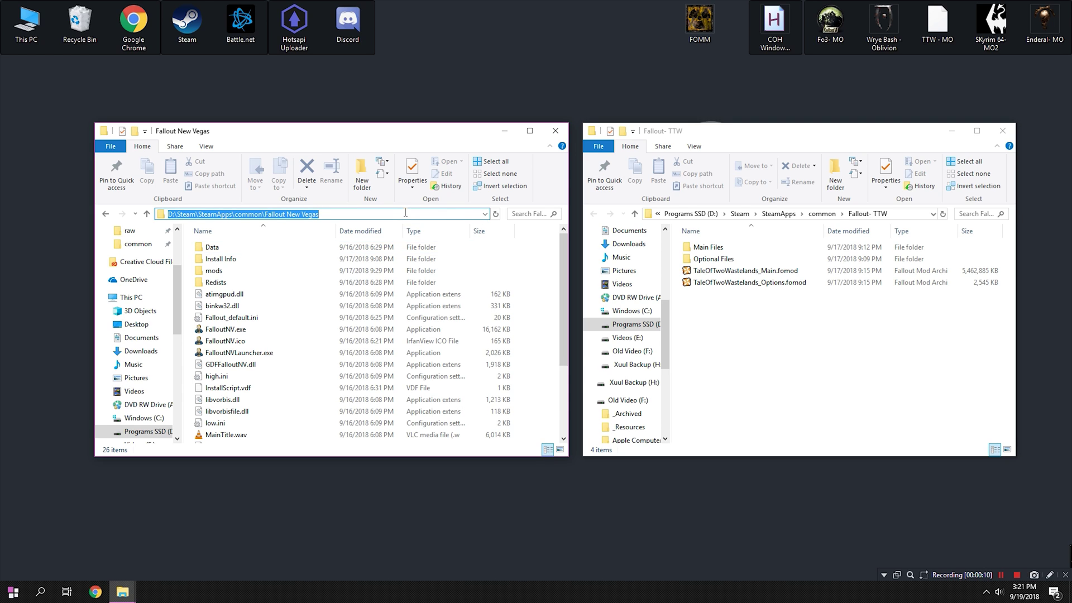
double_click(234, 272)
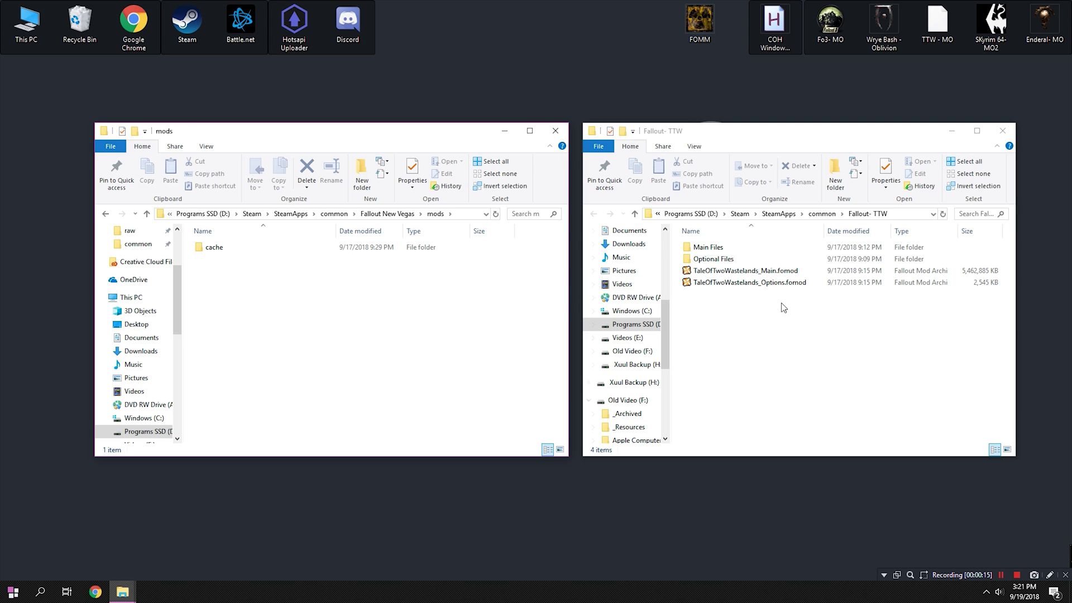
Step: Move TaleOfTwoWastelands_Main.fomod and TaleOfTwoWastelands_Options.fomod from Fallout- TTW into the Fallout New Vegas mods folder, and minimize both folder windows
drag(782, 303, 801, 277)
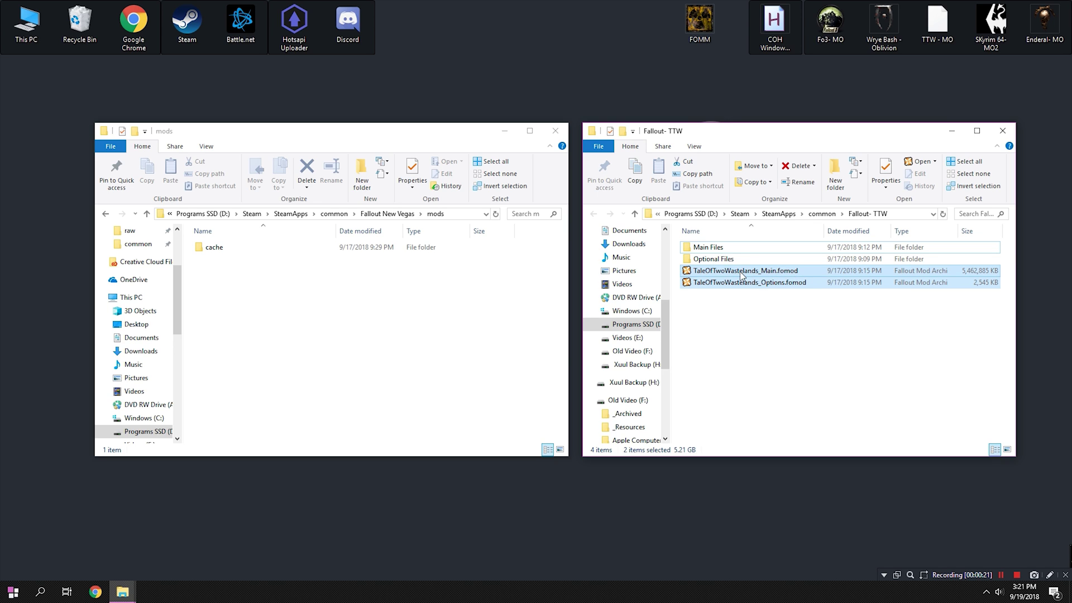
drag(751, 272, 269, 314)
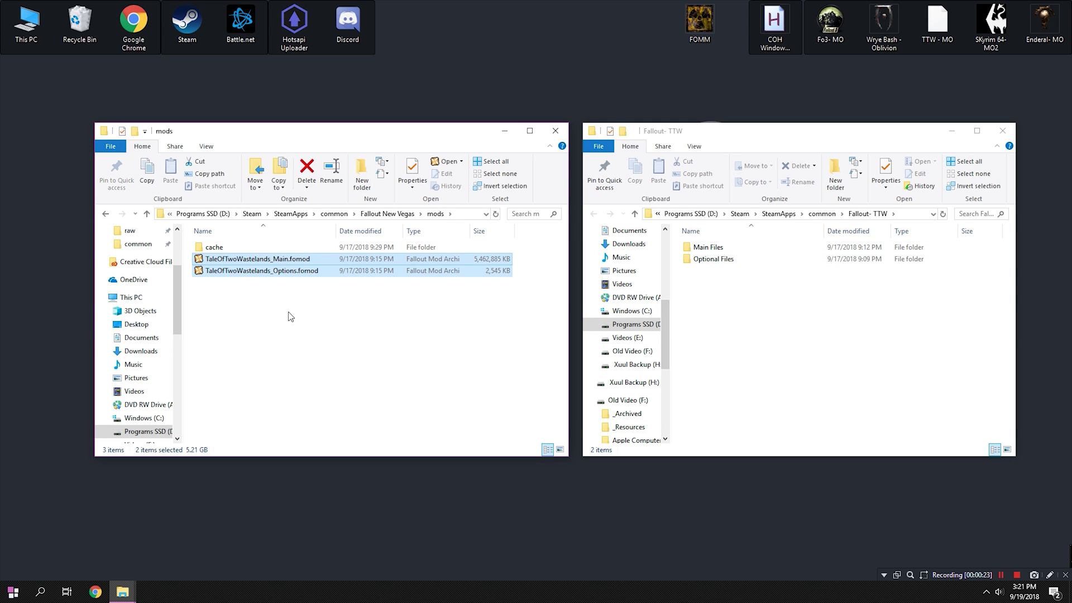
click(953, 132)
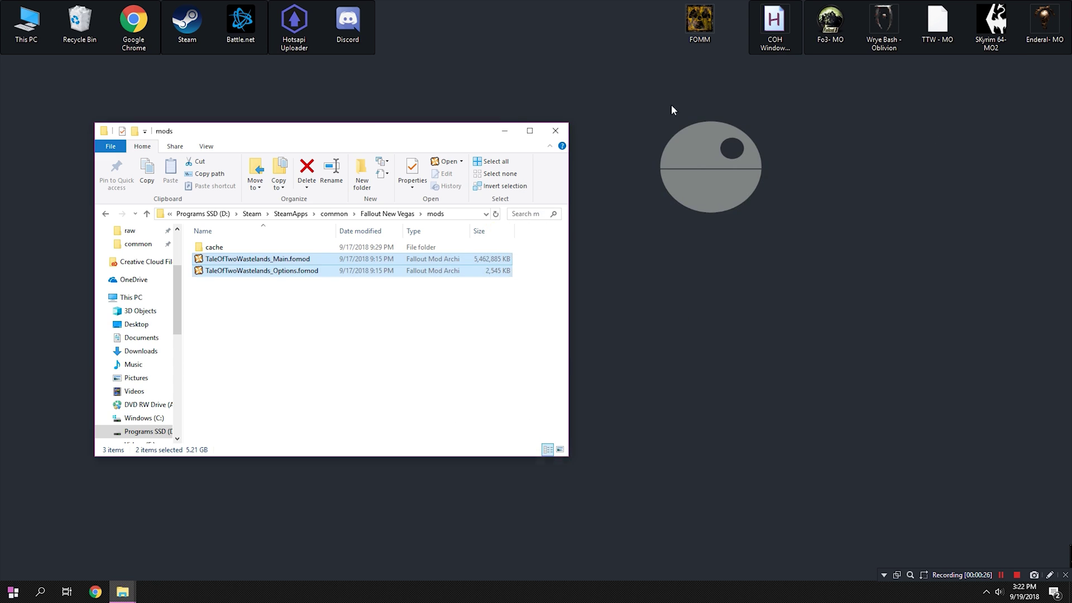
click(499, 130)
Step: Launch Fallout Mod Manager and activate the Tale of Two Wastelands - Main Files package in its Package Manager
double_click(699, 22)
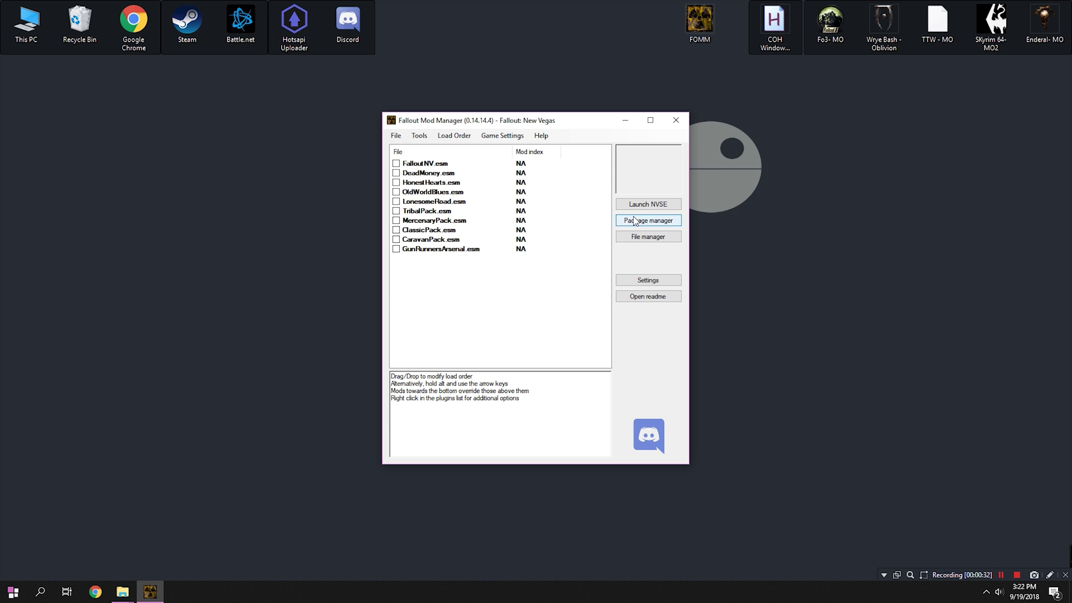
click(659, 222)
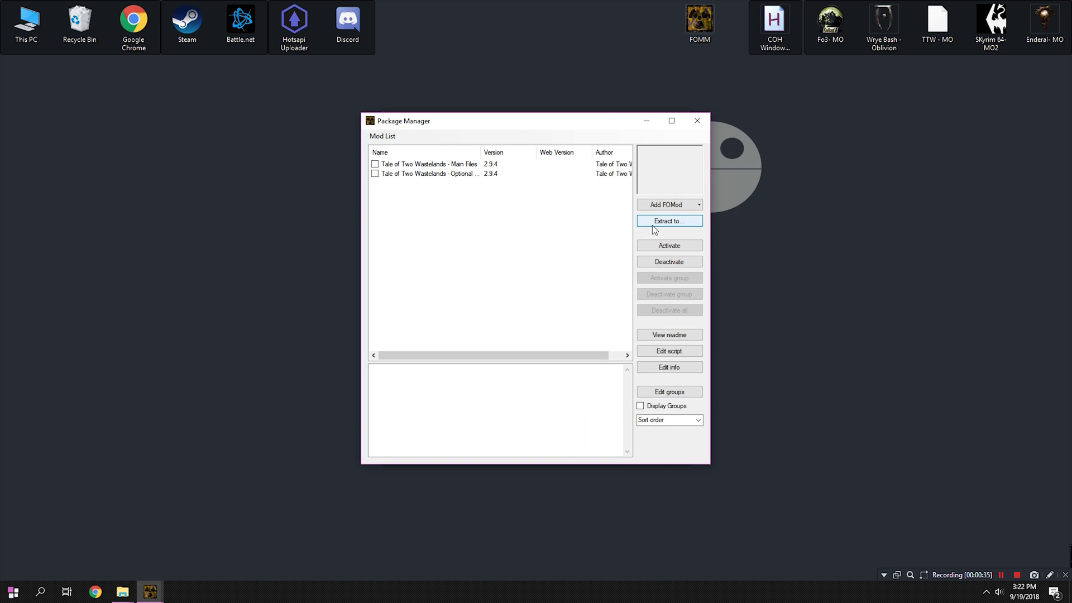
click(385, 166)
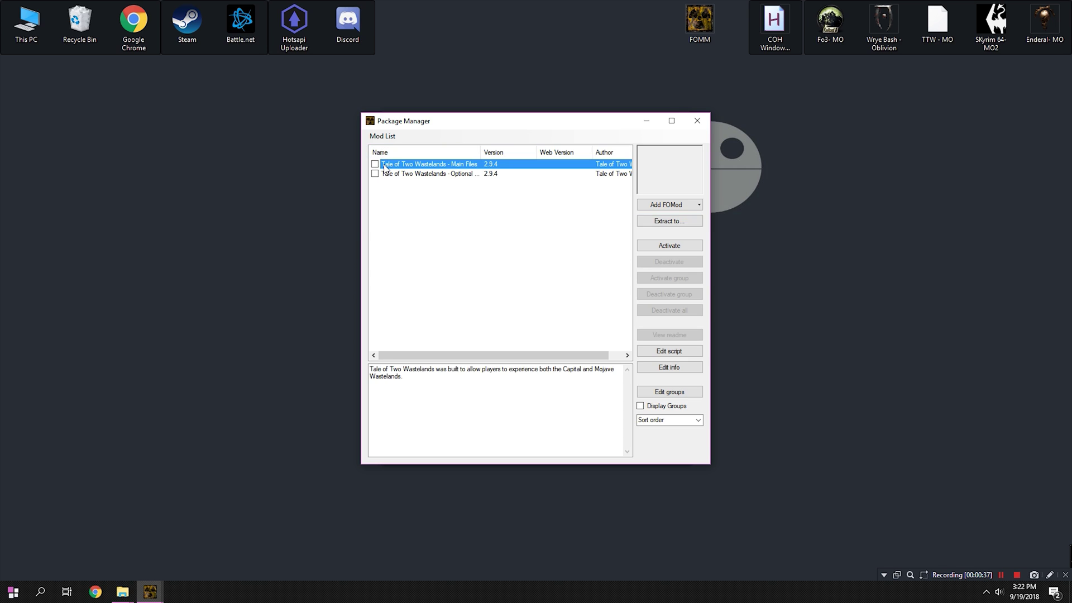
click(668, 246)
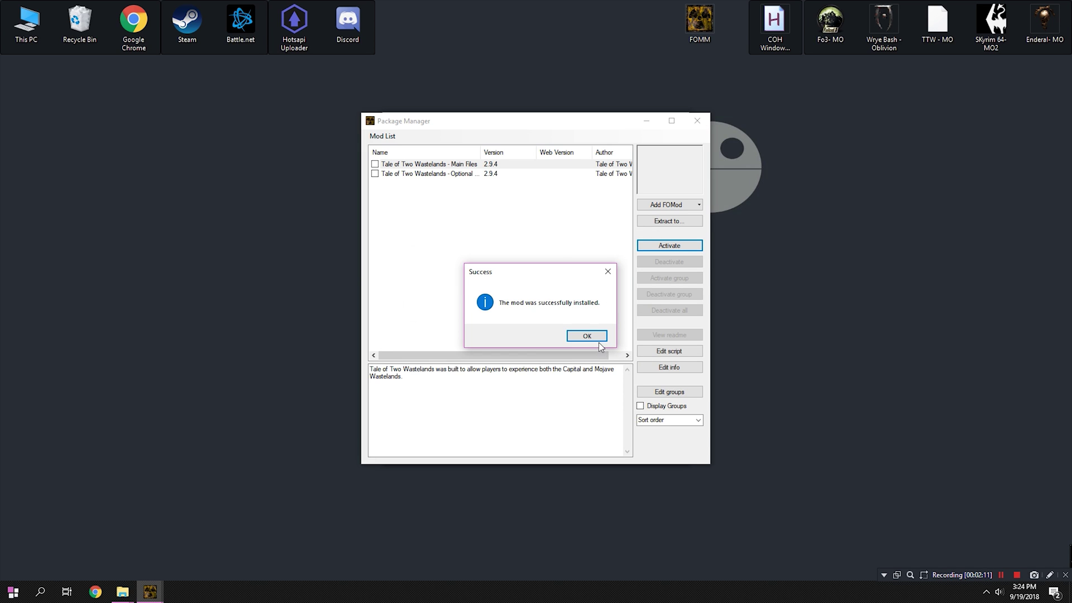
click(597, 338)
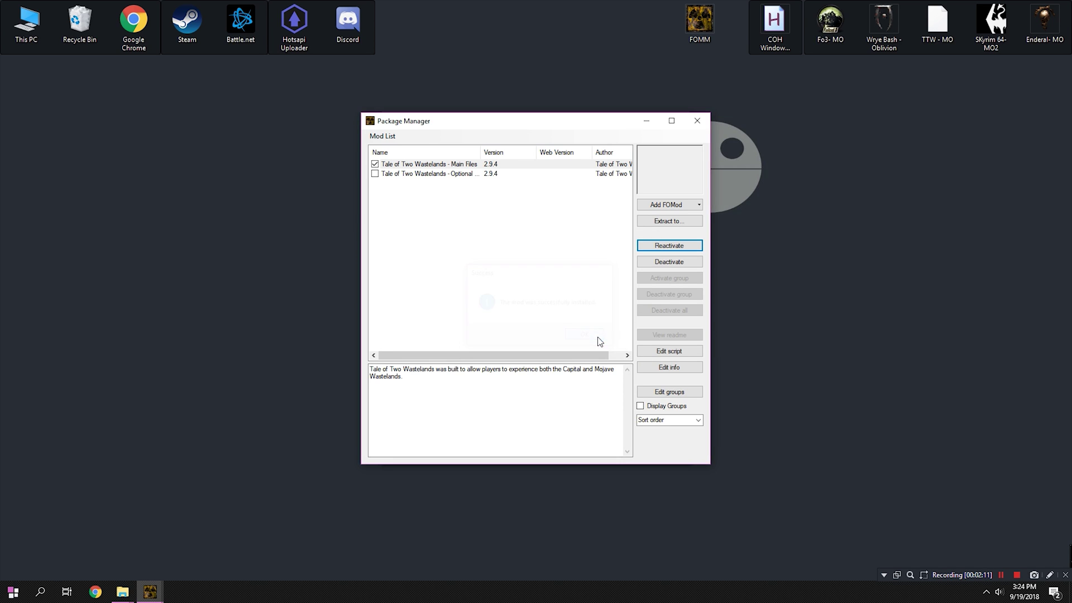
Step: Activate the Tale of Two Wastelands optional package with the Wild Wasteland option, and close the Package Manager
click(388, 174)
click(676, 246)
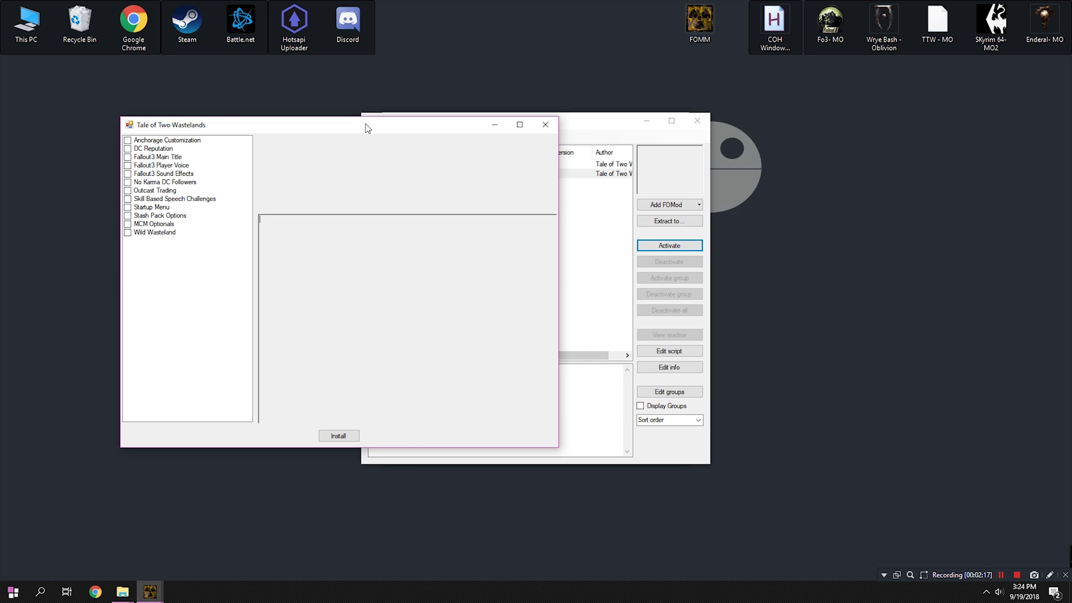
drag(368, 128, 604, 154)
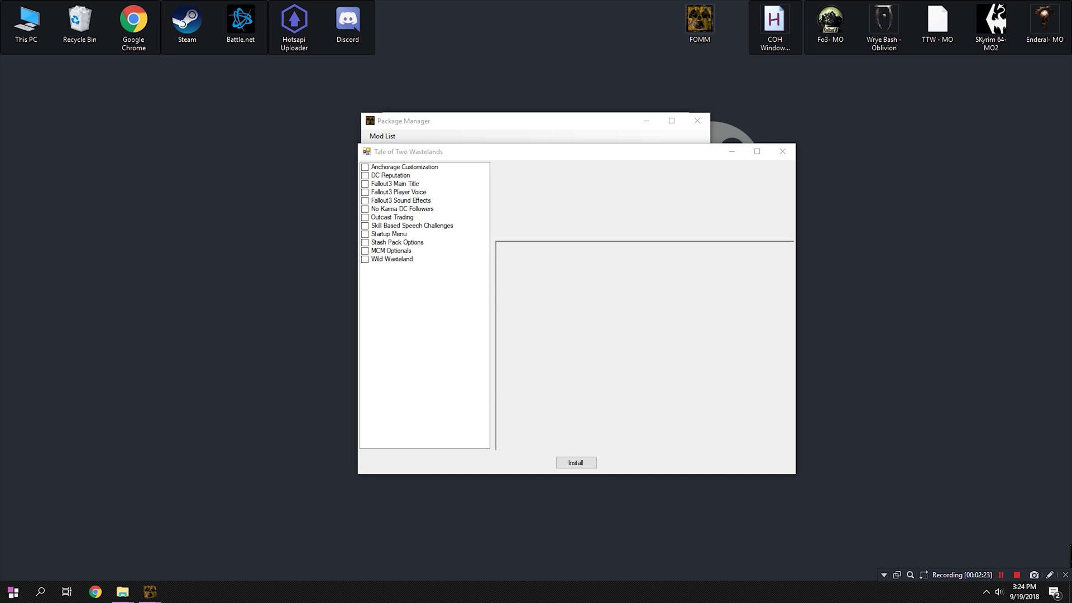
click(392, 259)
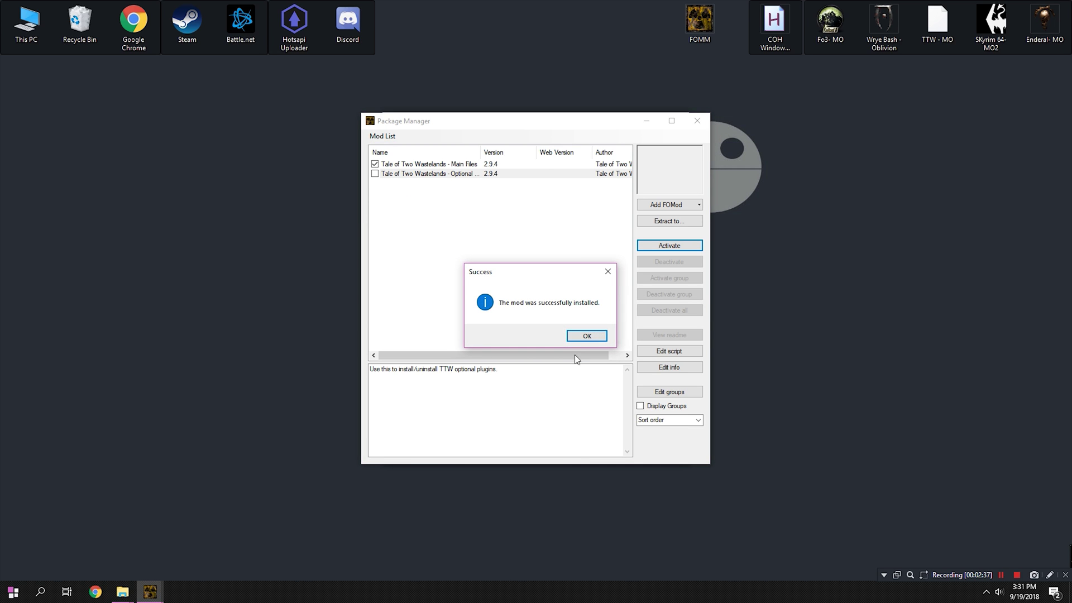
click(582, 335)
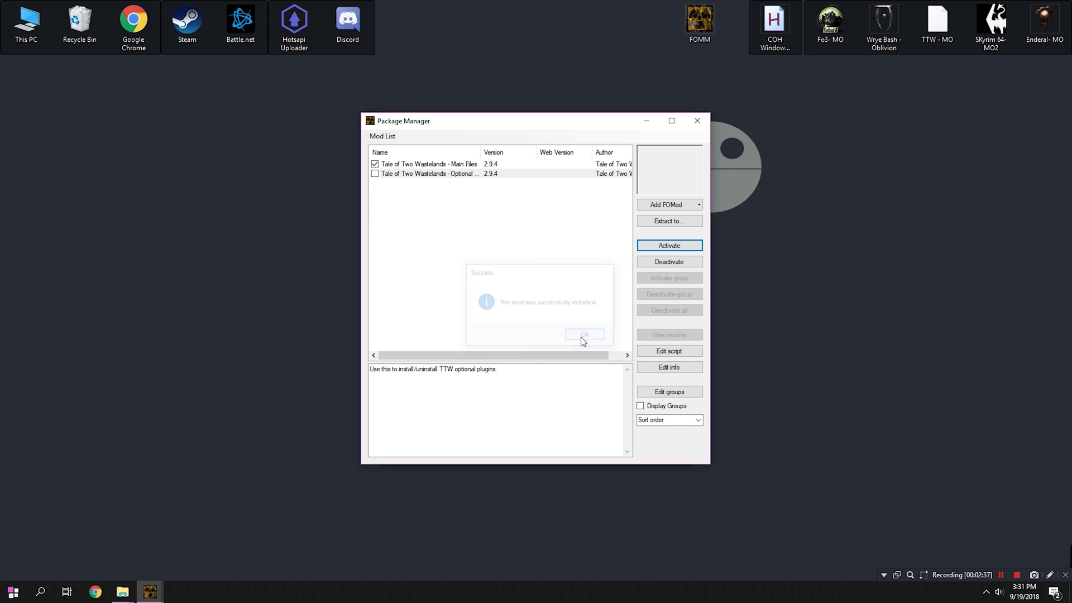
click(858, 298)
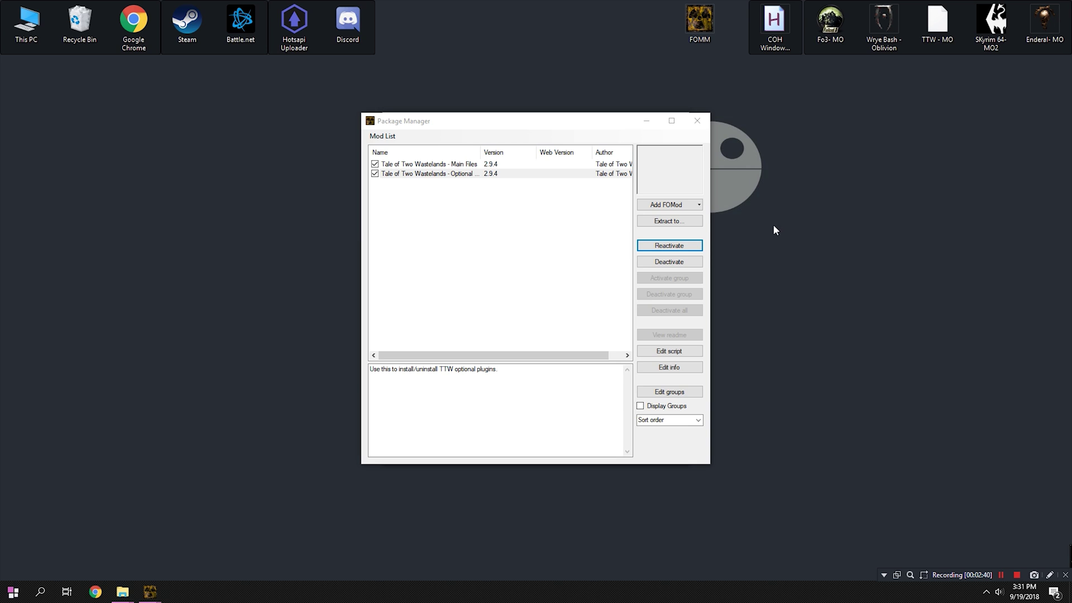
click(697, 121)
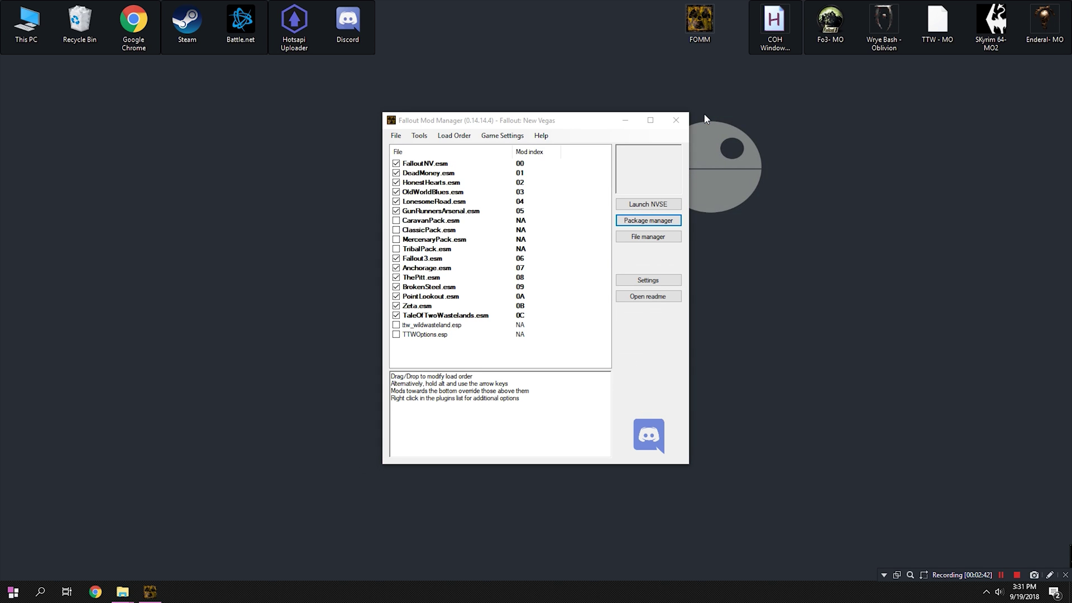
Step: Enable the CaravanPack, ClassicPack, MercenaryPack and TribalPack .esm files in the load order
click(396, 220)
click(396, 229)
click(396, 238)
click(396, 249)
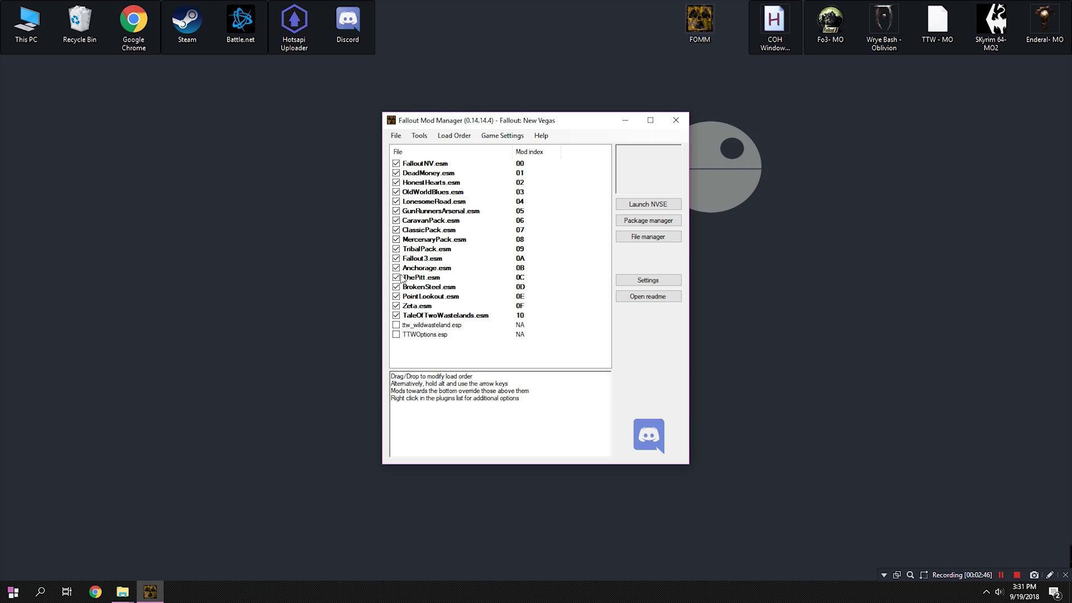
Step: Enable ttw_wildwasteland.esp and TTWOptions.esp, and move ttw_wildwasteland.esp below TTWOptions.esp in the load order
click(396, 325)
click(396, 334)
drag(416, 325, 421, 343)
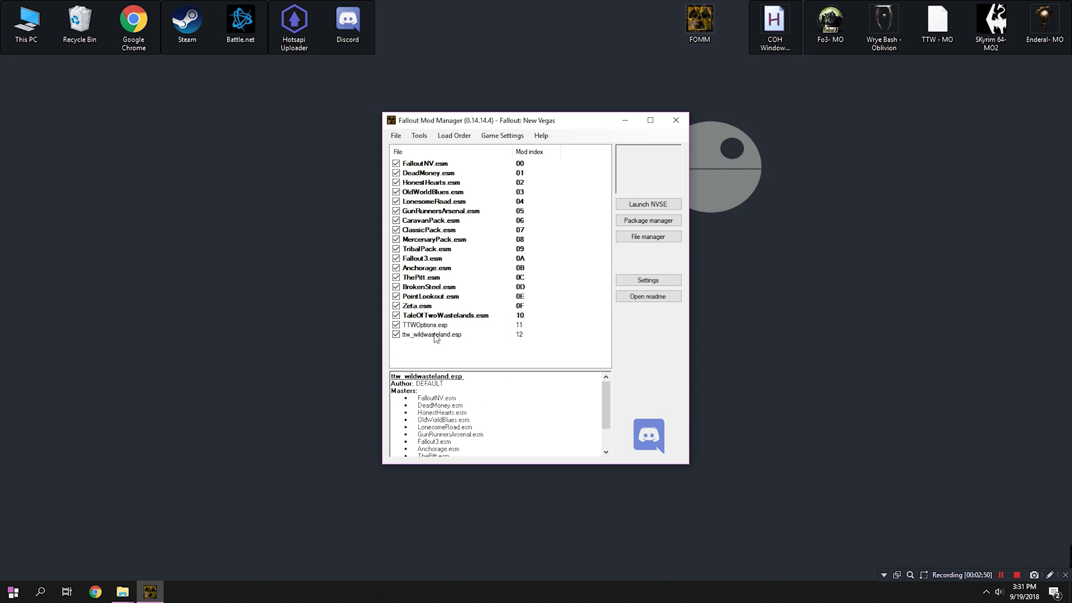
click(1005, 575)
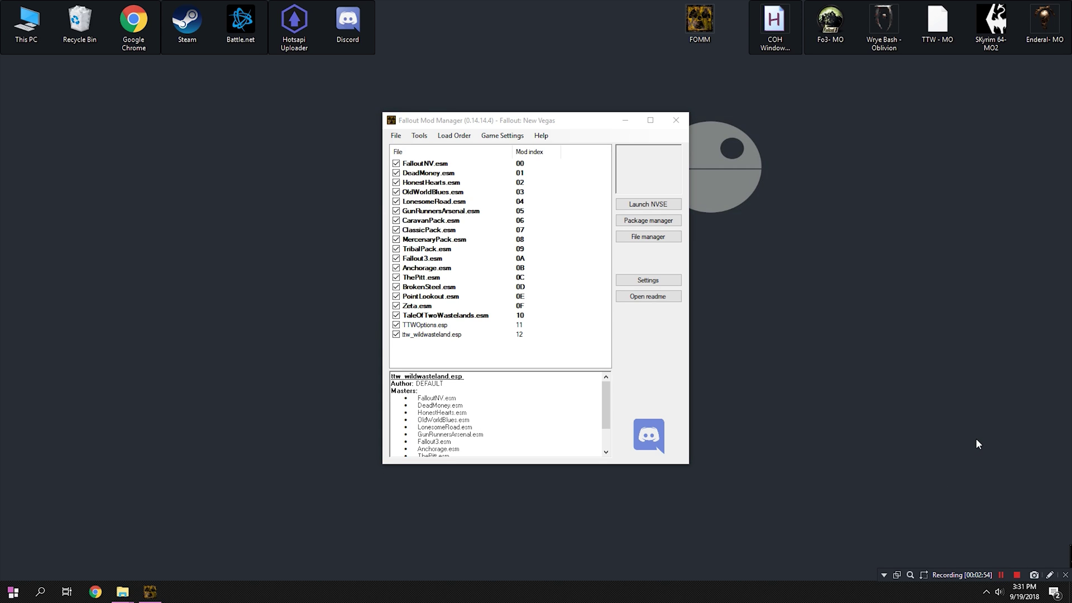
click(474, 316)
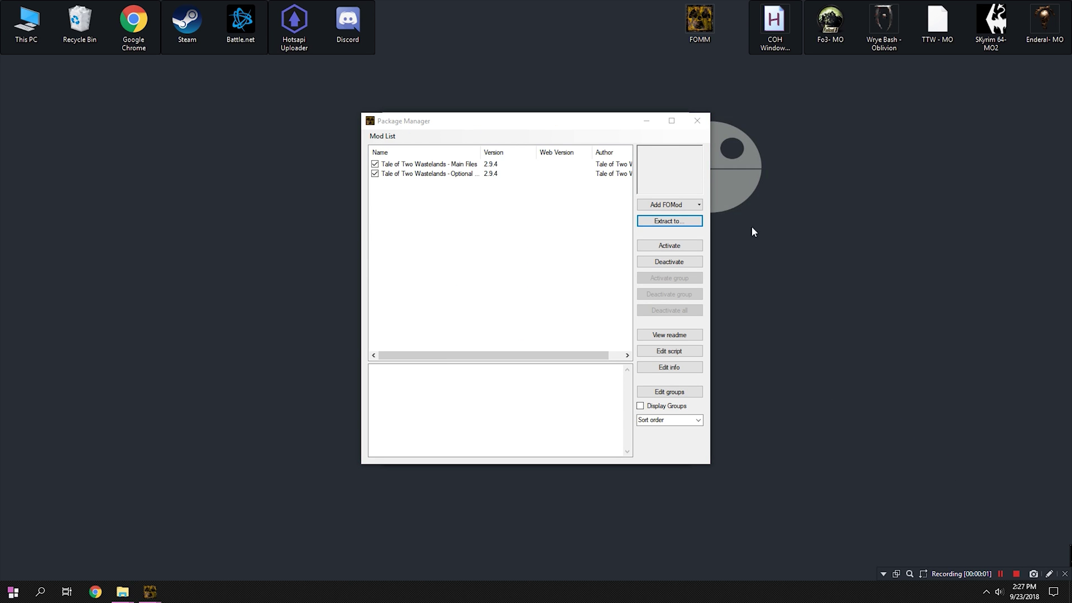
Step: Add TTWHotfixes.7z from the Downloads folder to the Package Manager as a FOMod
click(667, 205)
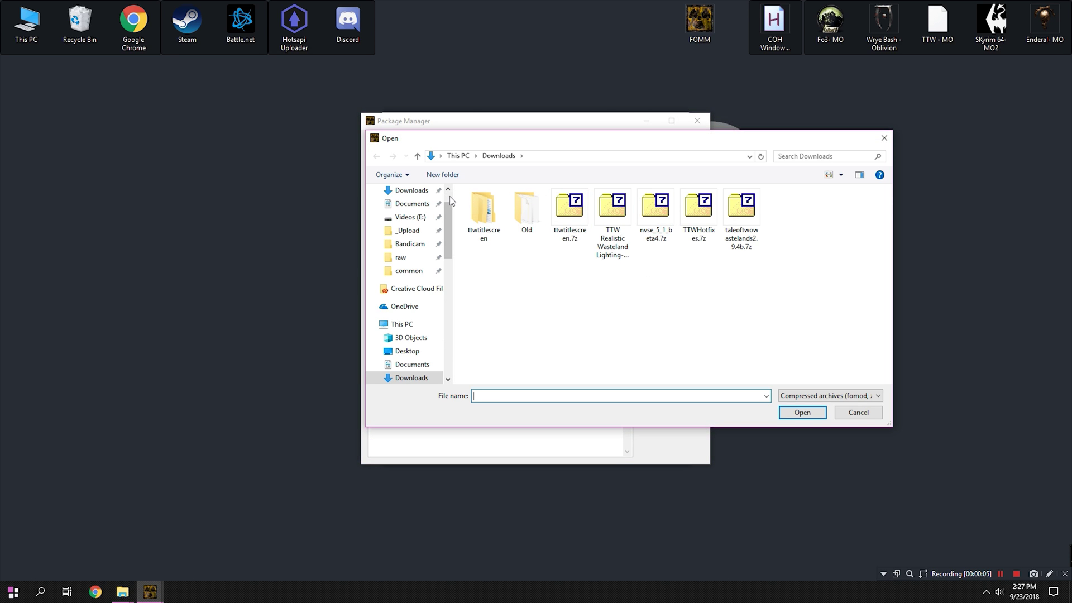
click(697, 215)
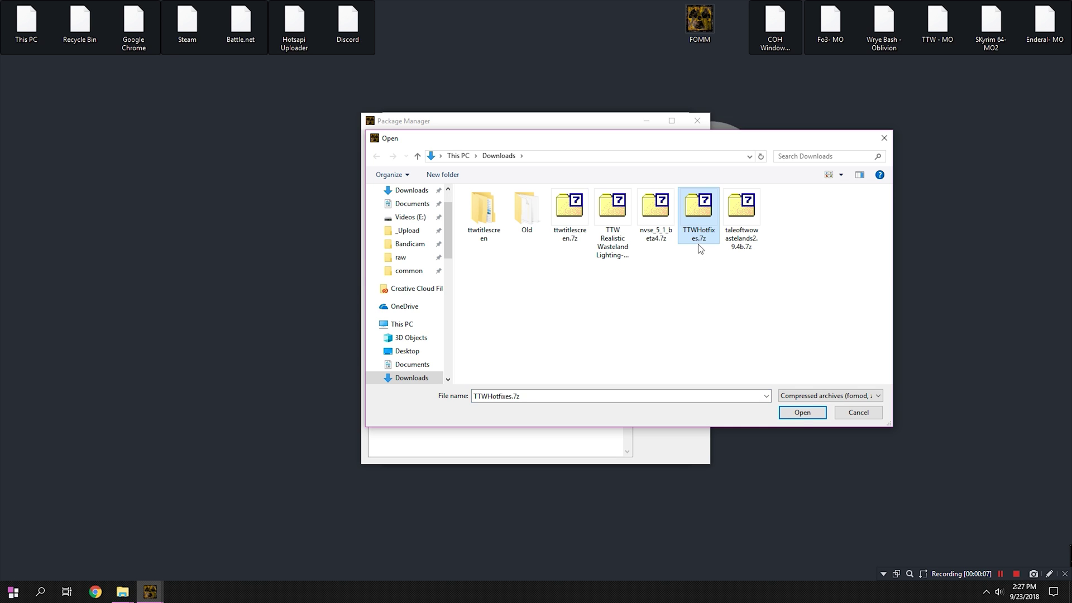
click(809, 414)
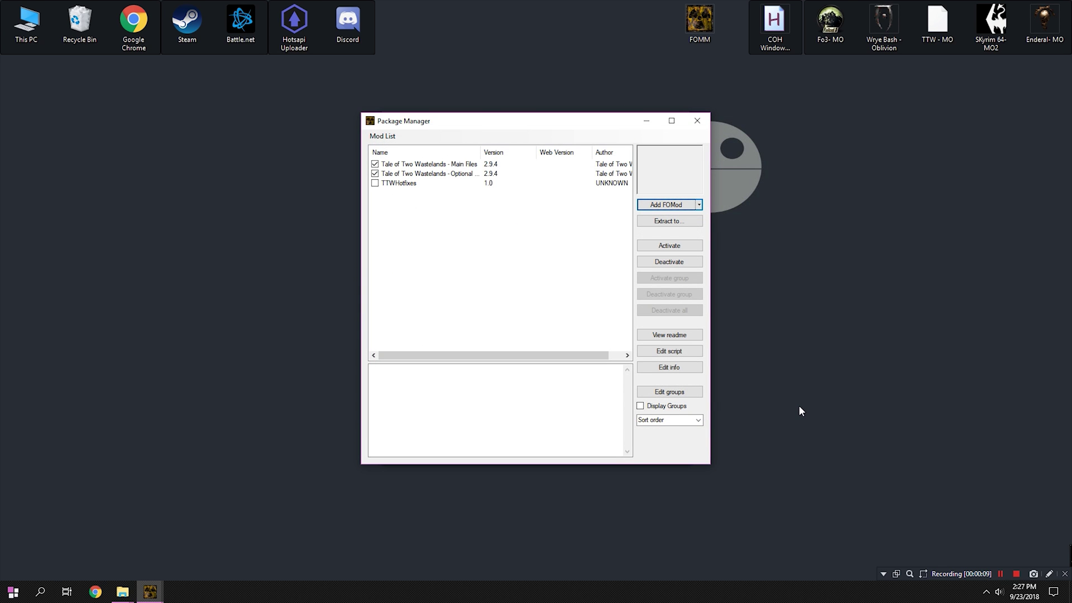
Step: Activate the TTWHotfixes package and close the Package Manager
click(399, 184)
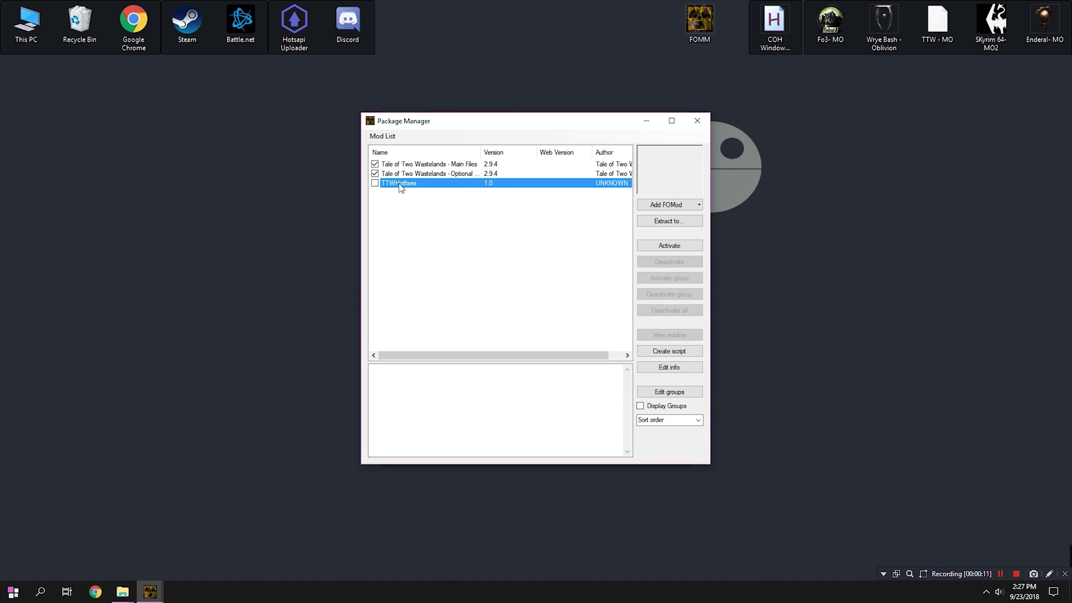
click(672, 245)
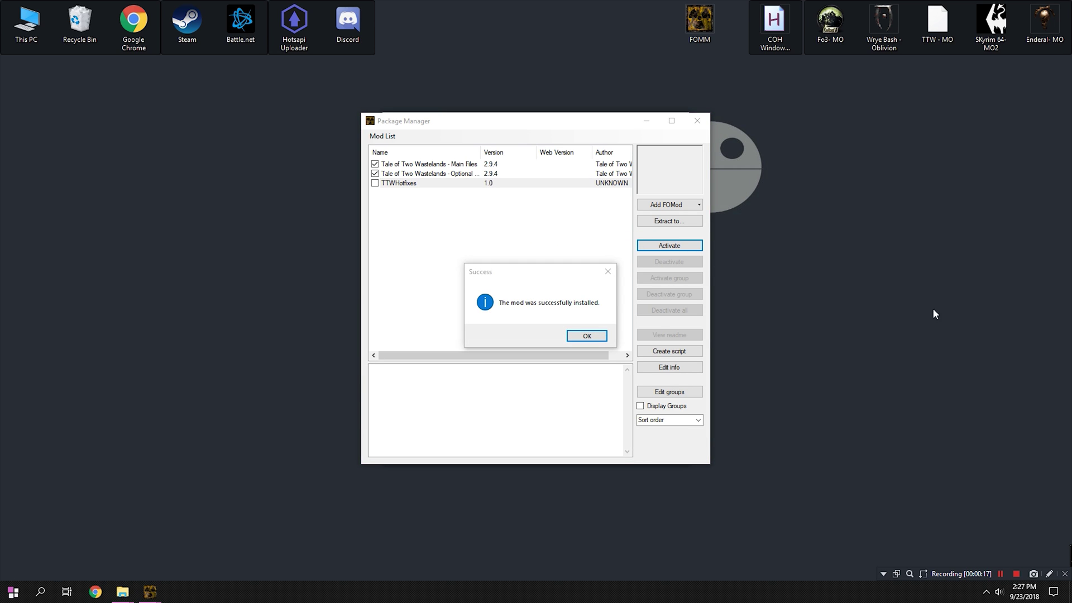
click(589, 337)
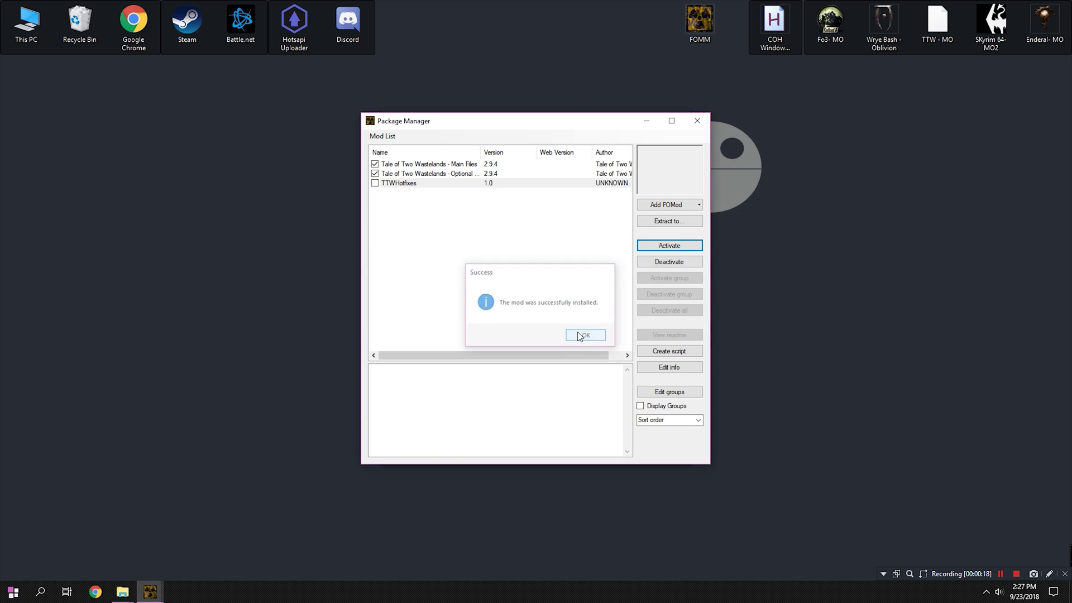
click(698, 121)
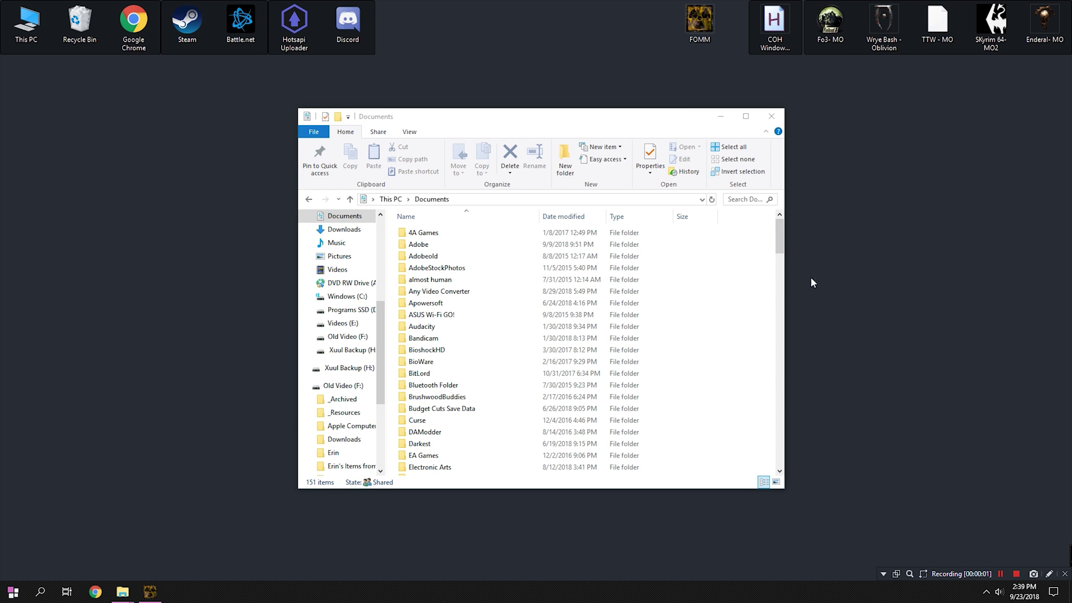
Step: Open the falloutnv folder inside my games in Documents and locate Fallout.ini and FalloutPrefs.ini
click(525, 193)
click(527, 199)
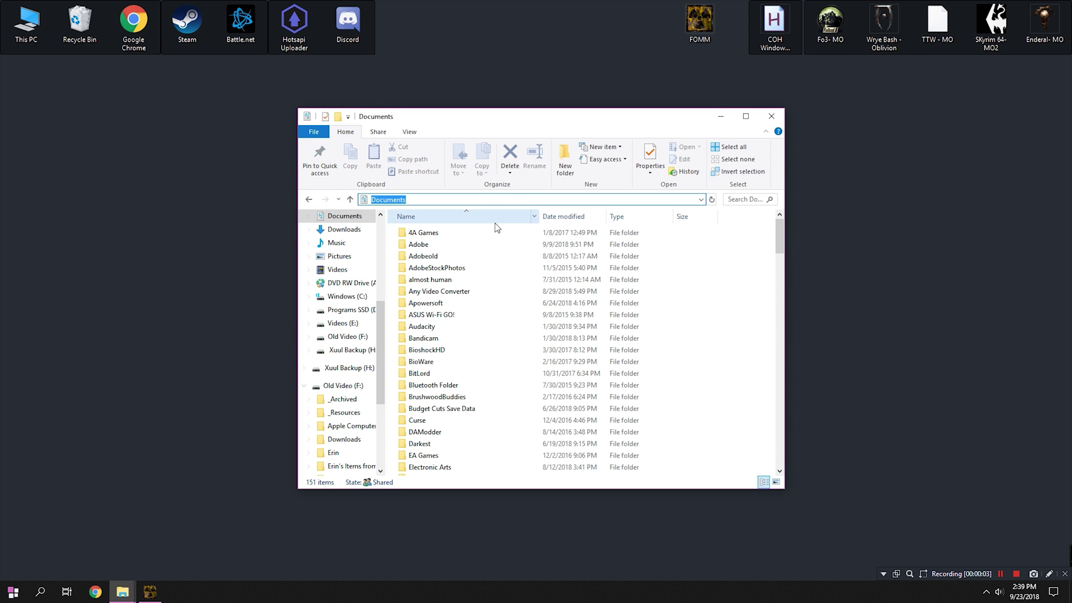
click(471, 334)
scroll(471, 335, down, 3)
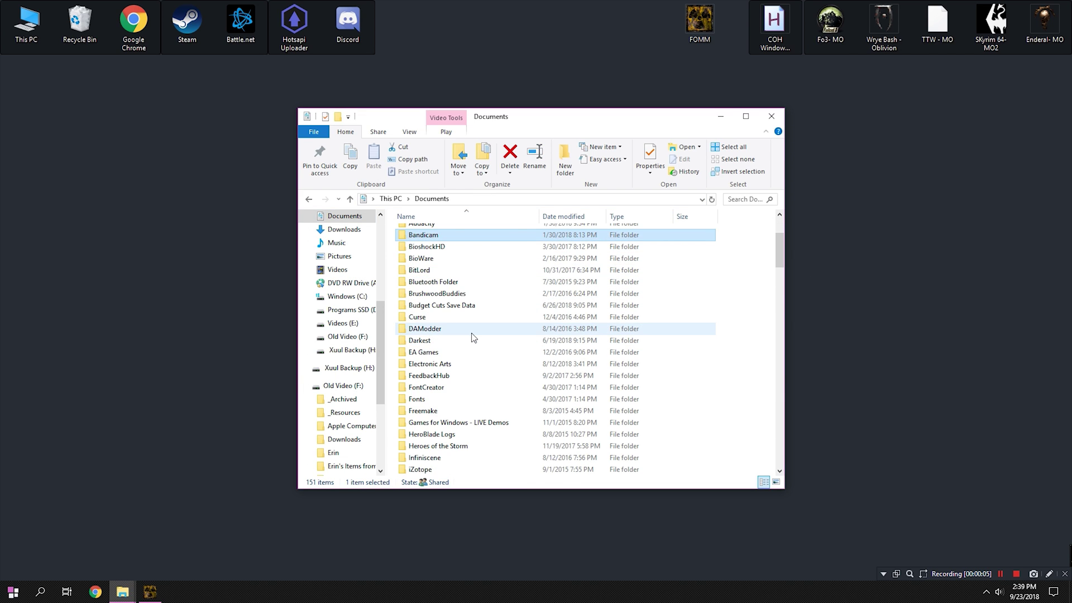
scroll(471, 336, down, 4)
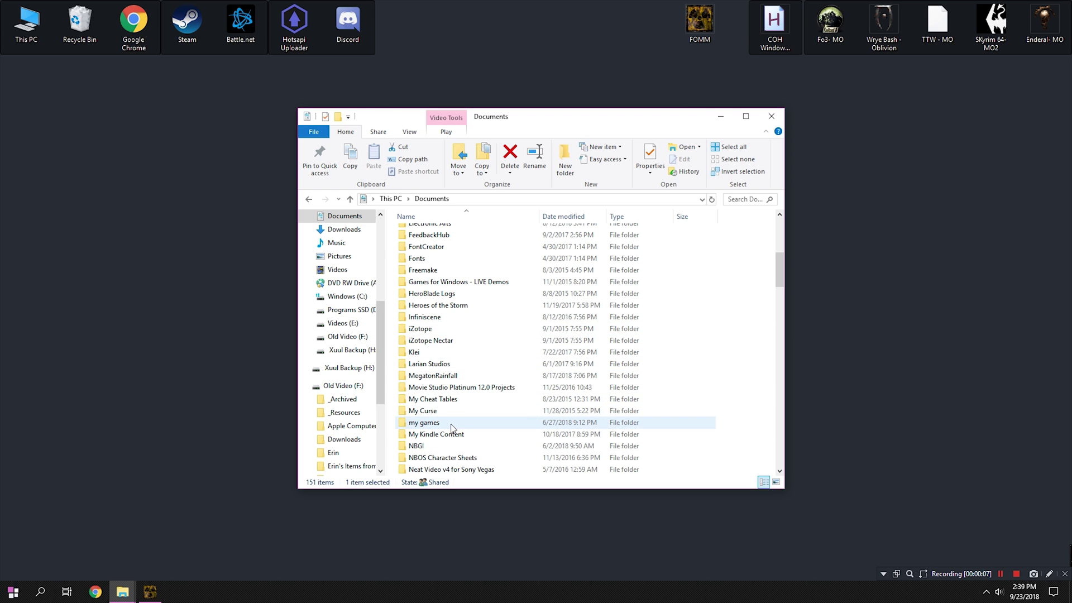
double_click(452, 427)
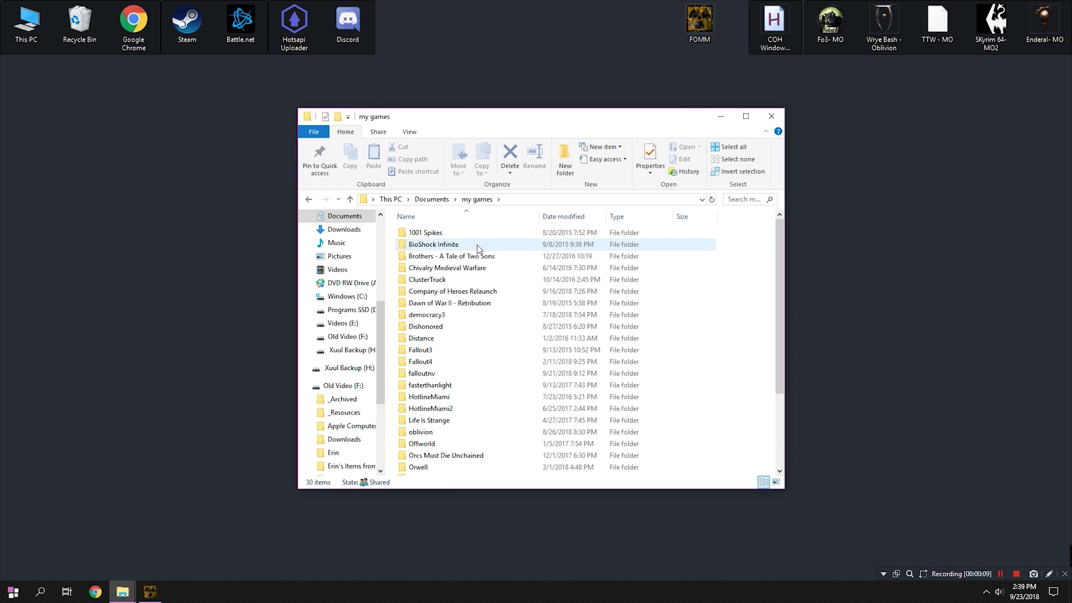
double_click(443, 373)
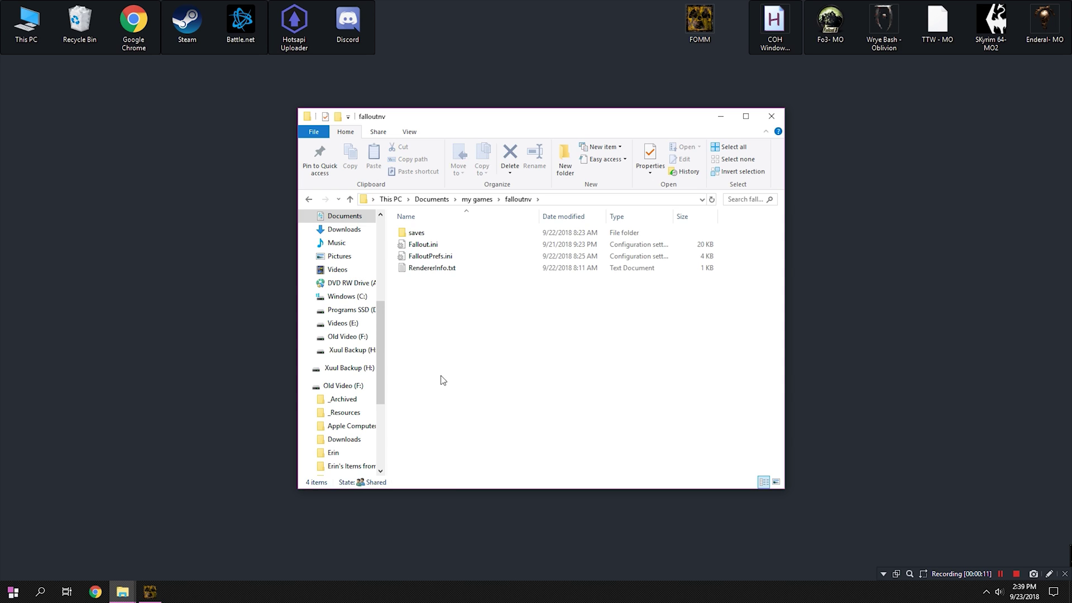
click(444, 245)
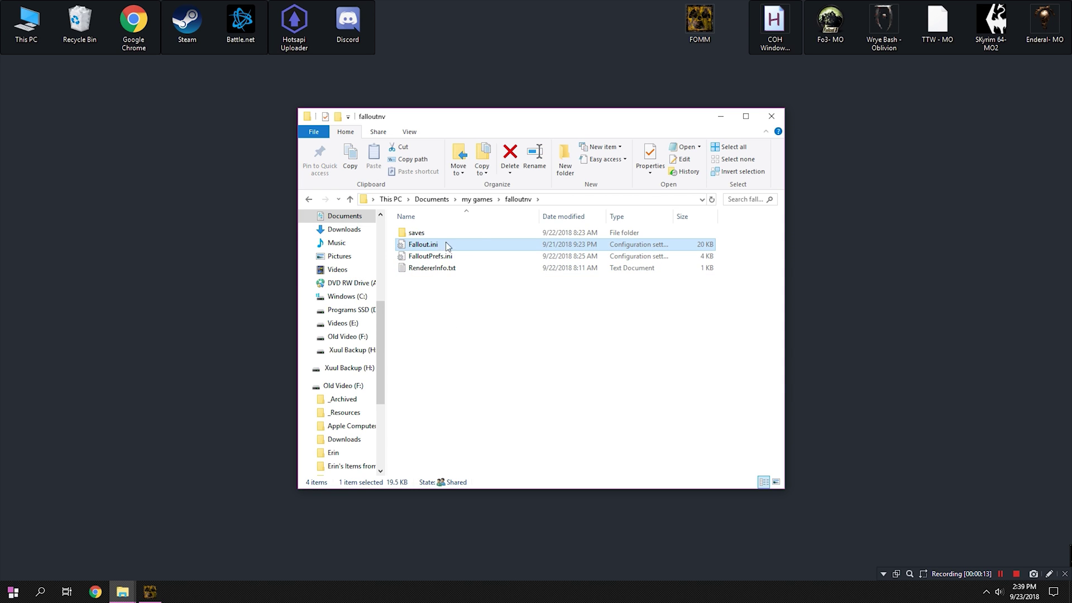
click(478, 260)
click(501, 347)
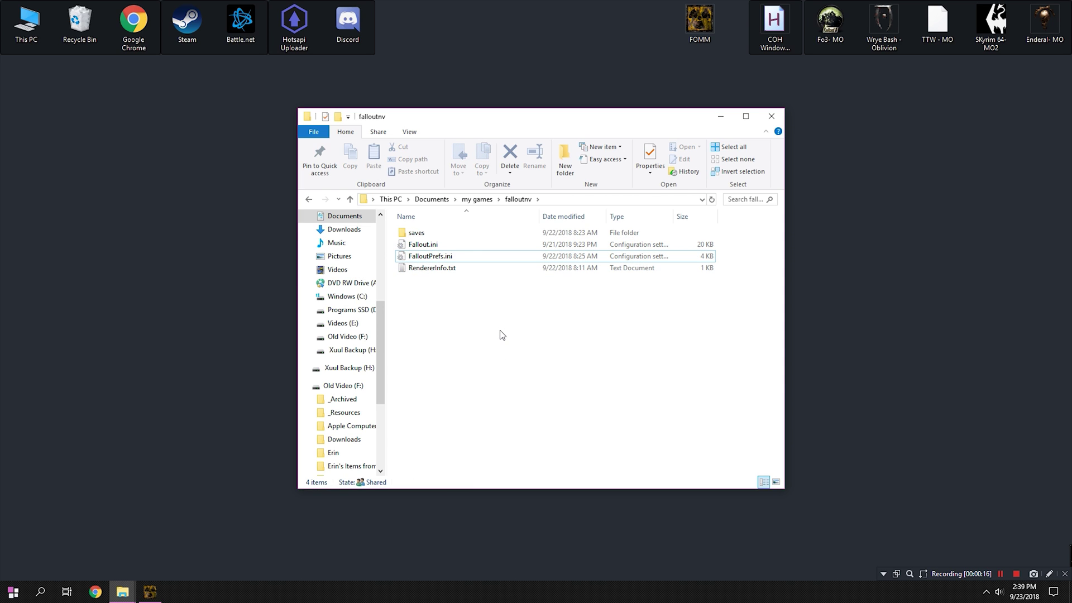
click(604, 199)
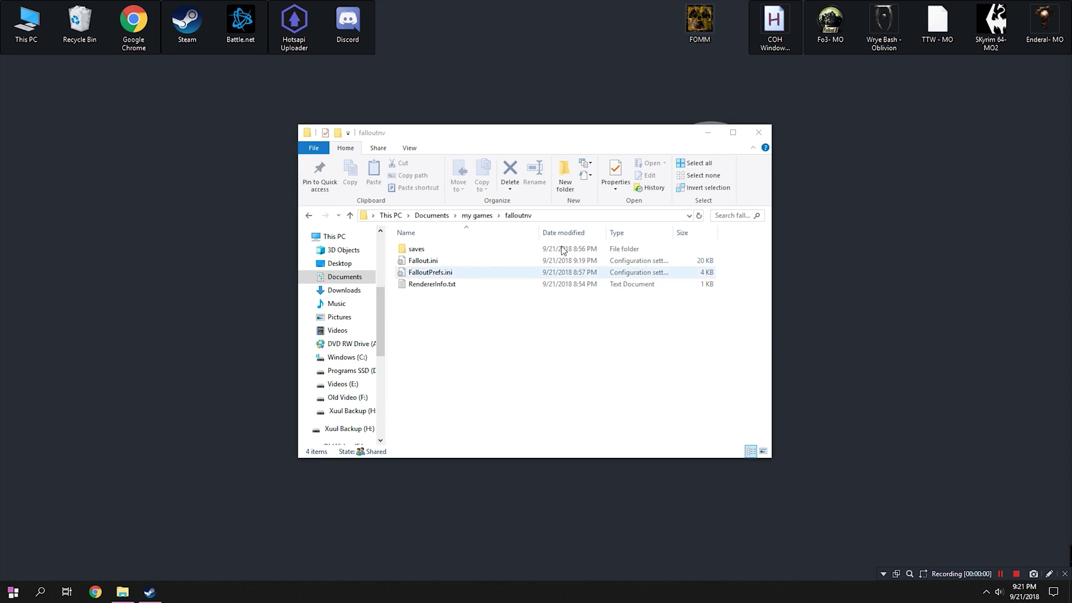
Step: Open Fallout.ini from the falloutnv folder for editing in Notepad
right_click(470, 261)
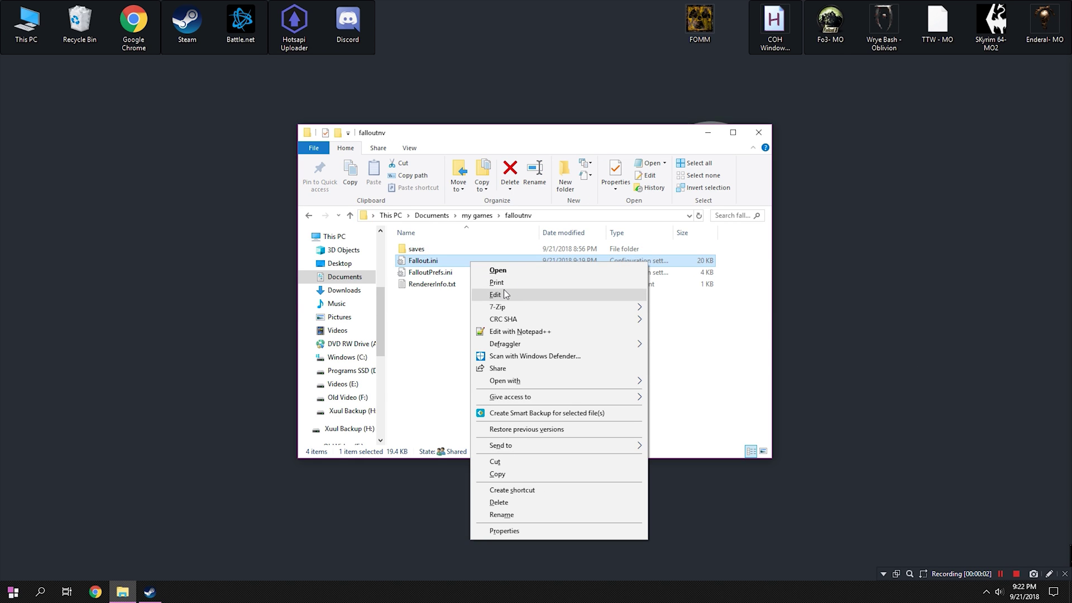
click(503, 289)
drag(531, 187, 420, 187)
click(566, 224)
Step: Search Fallout.ini for the sIntroMovie and bLoadFaceGenHeadEGTFiles entries and check their values
key(ctrl+f)
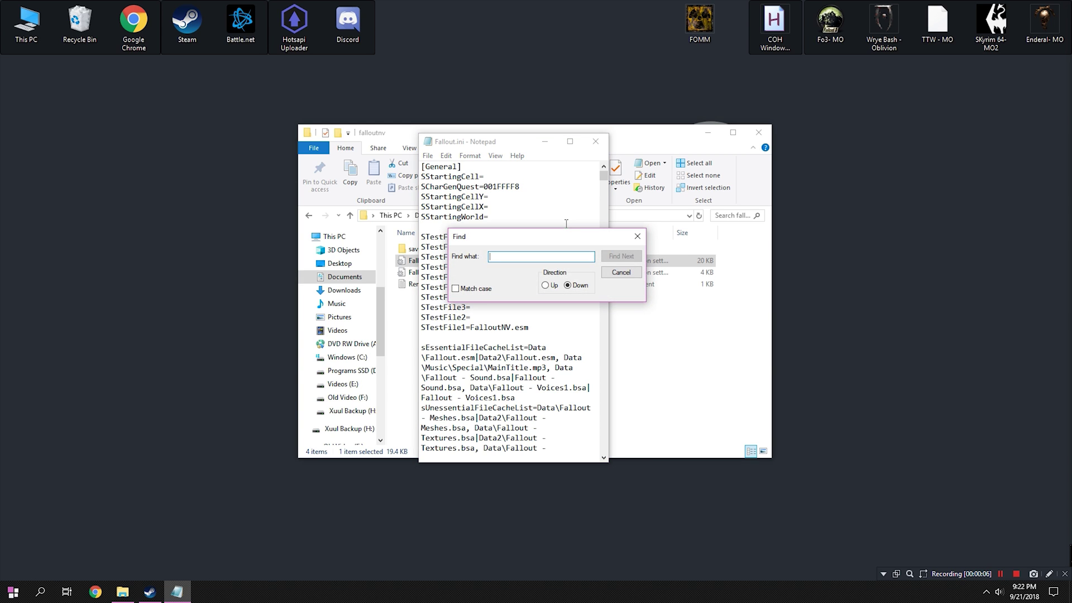
text(sintromovie)
key(Return)
click(637, 236)
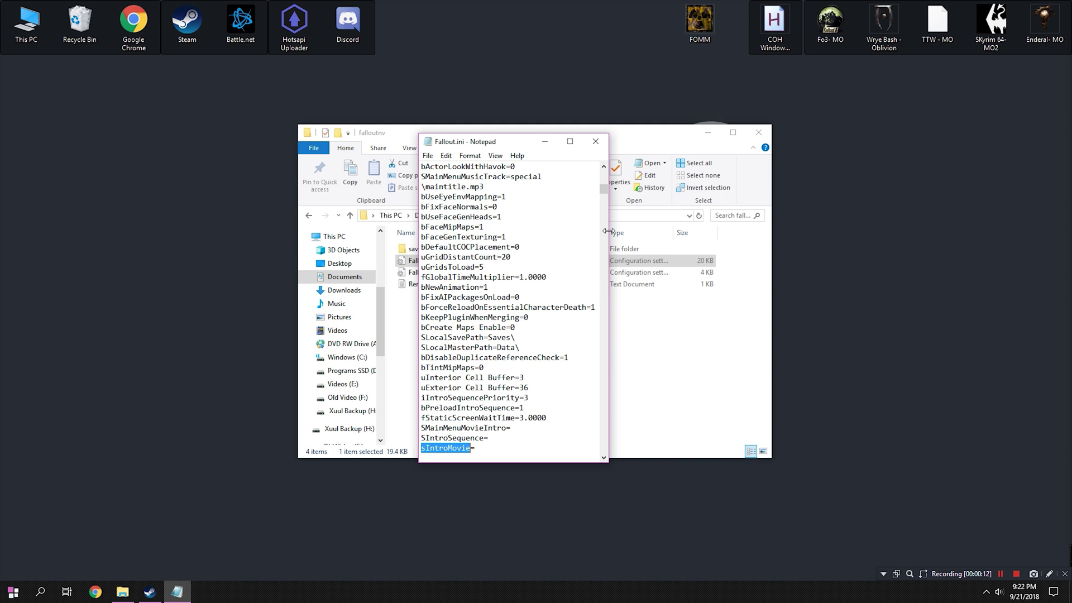
scroll(465, 350, down, 2)
click(524, 384)
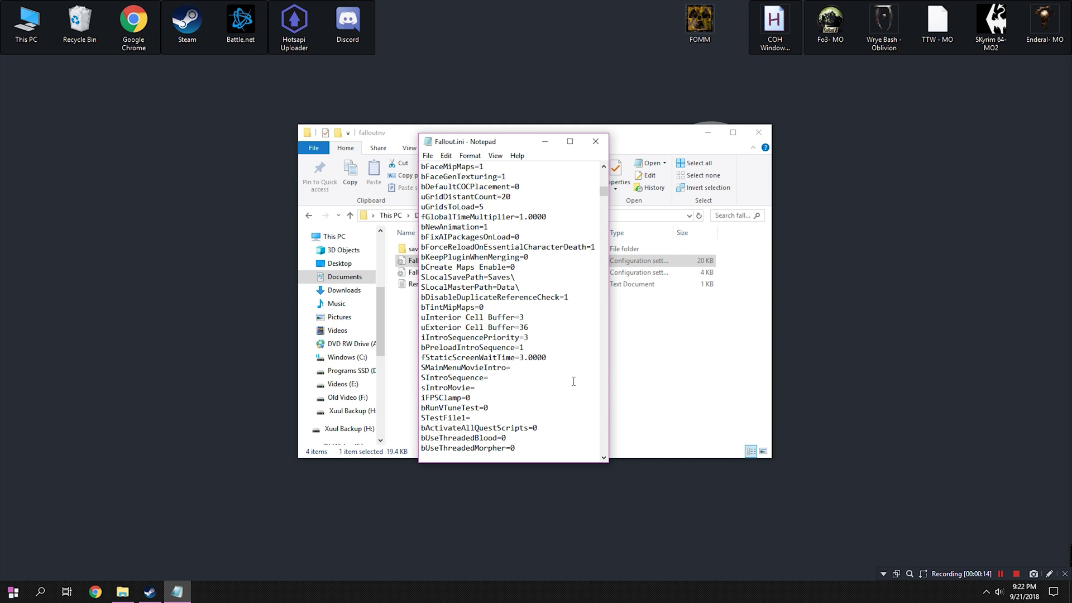
key(ctrl+f)
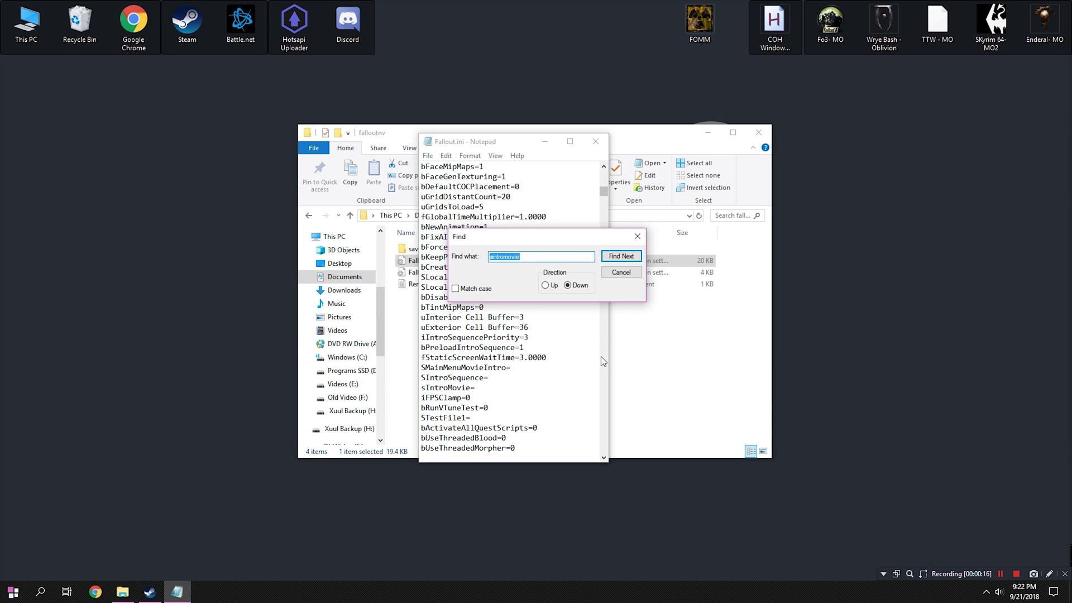
text(bLoadface)
key(Return)
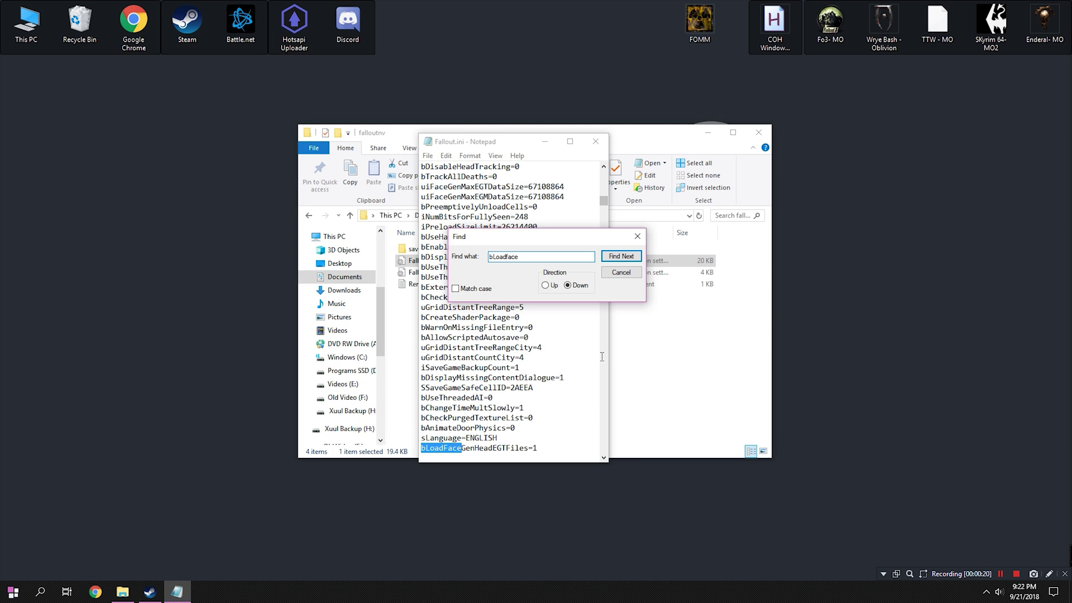
drag(541, 448, 425, 448)
Step: Add fForegroundMouseAccelBase=0, fForegroundMouseAccelTop=0, fForegroundMouseBase=0 and fForegroundMouseMult=0 on separate lines directly under the [Controls] heading in Fallout.ini
key(ctrl+f)
text(controls)
key(Return)
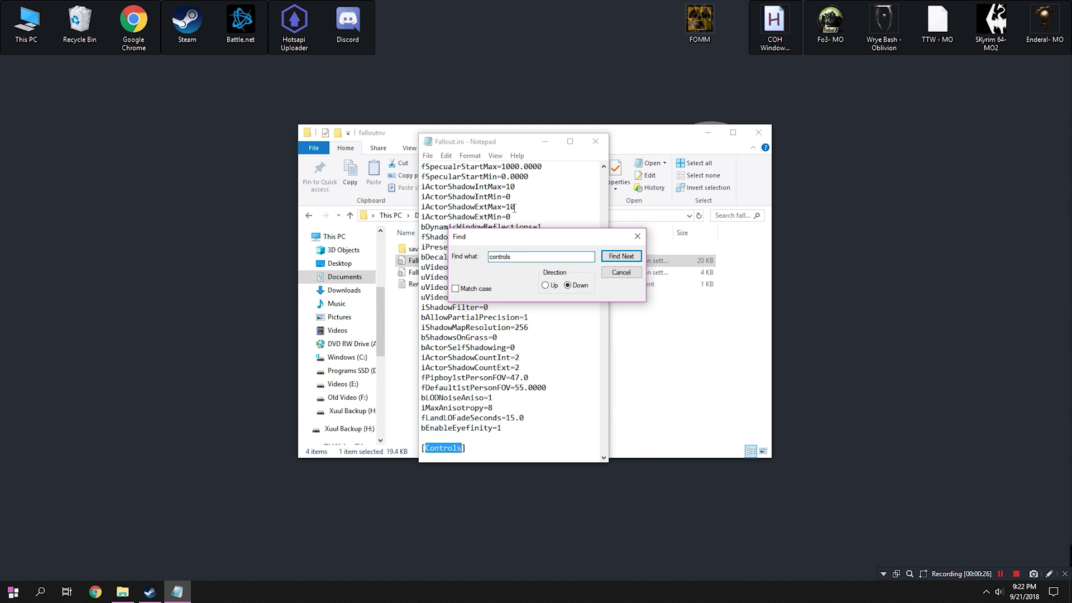
click(637, 236)
scroll(541, 257, down, 2)
scroll(541, 257, down, 1)
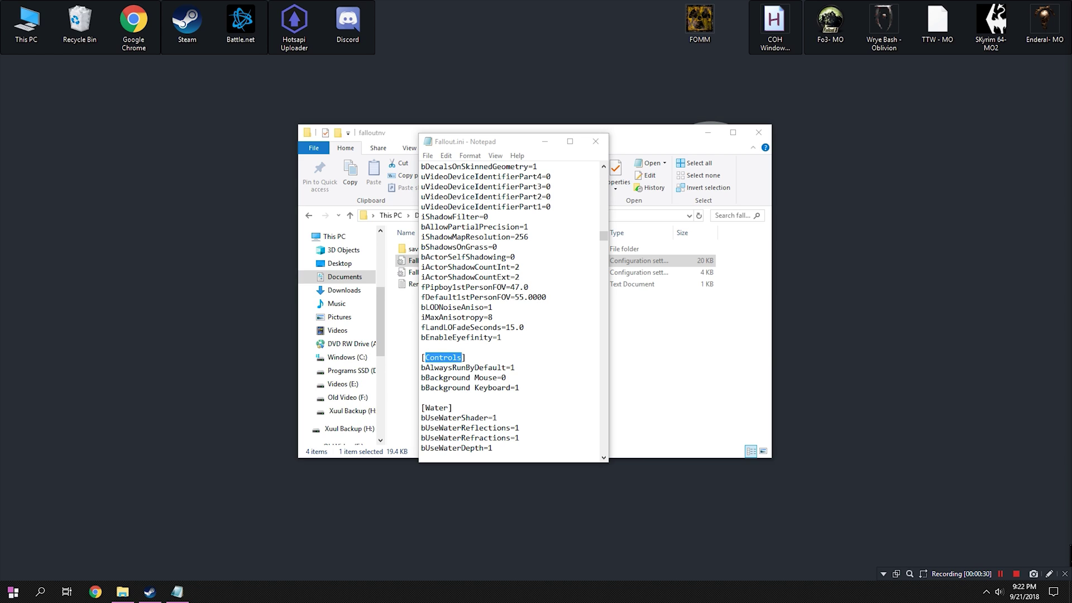
click(484, 356)
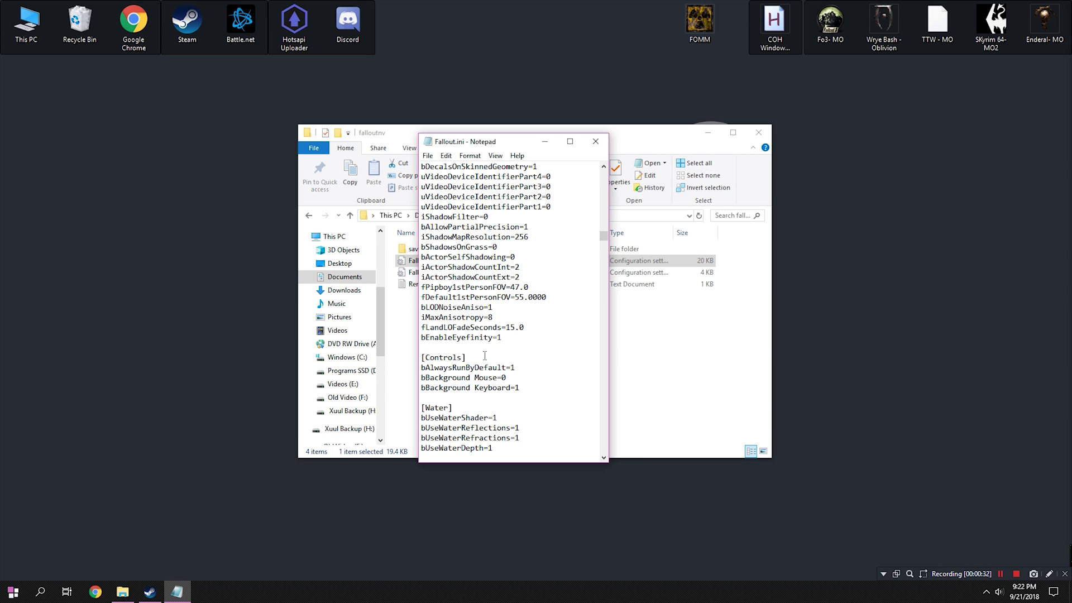
key(Return)
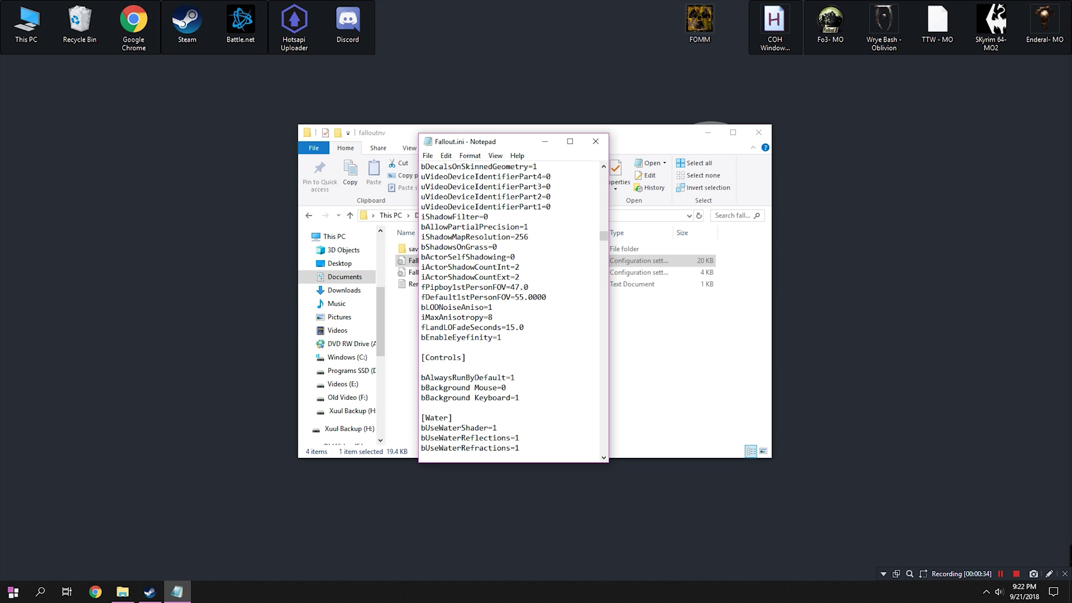
text(fForegroundMouseAccelBase=0 fForegroundMouseAccelTop=0 fForegroundMouseBase=0 fForegroundMouseMult=0)
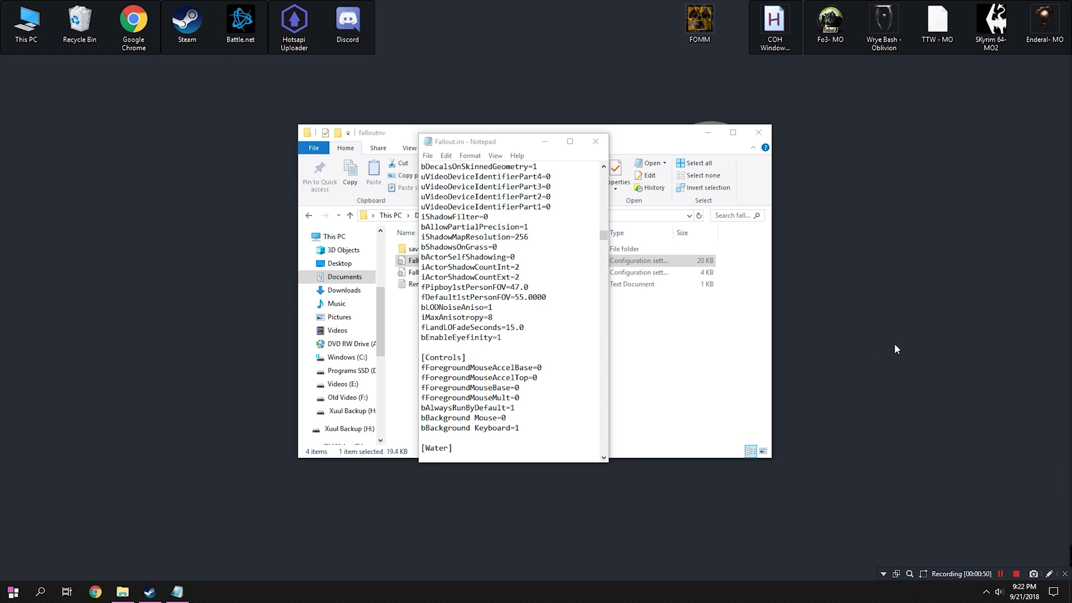
Step: Find bUseThreadedAI in Fallout.ini, set it to 1, and add iNumHWThreads=2 on an unindented line directly below it
click(550, 290)
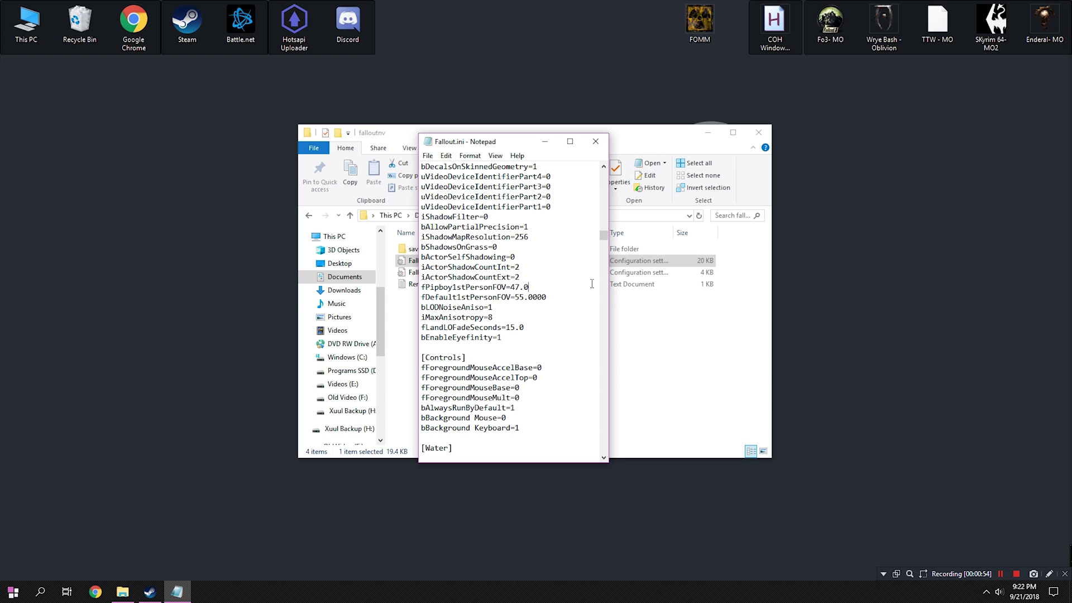
drag(604, 235, 602, 170)
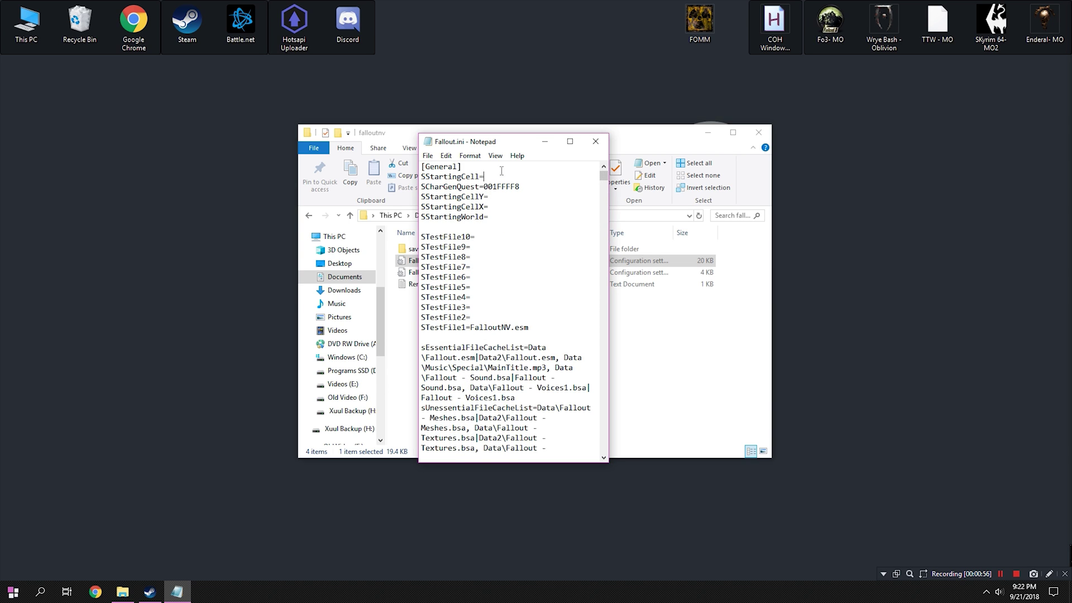
key(ctrl+f)
text(buse)
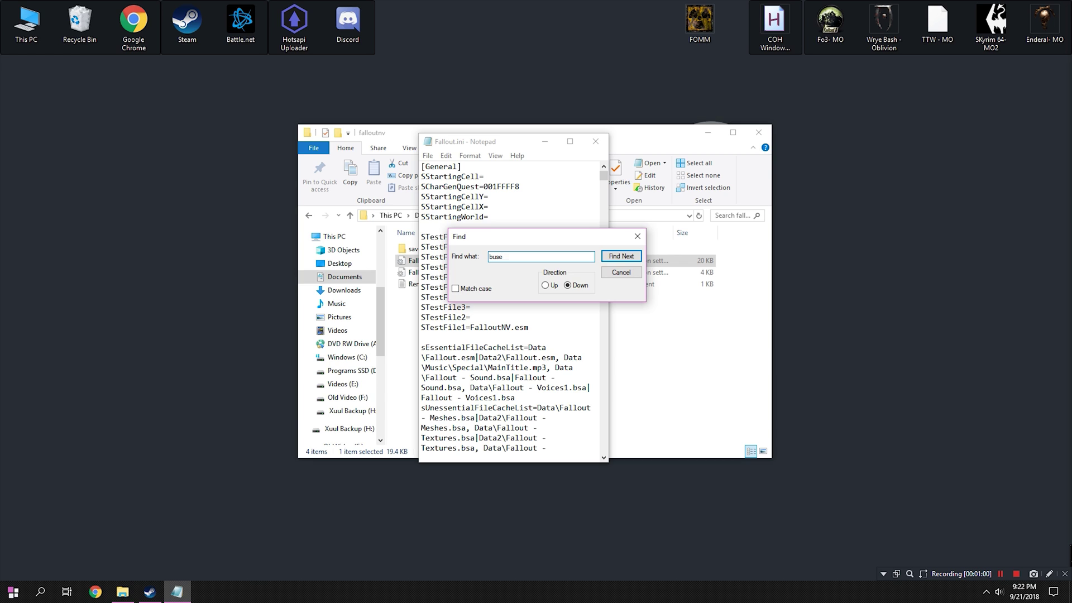
text(threa)
key(Return)
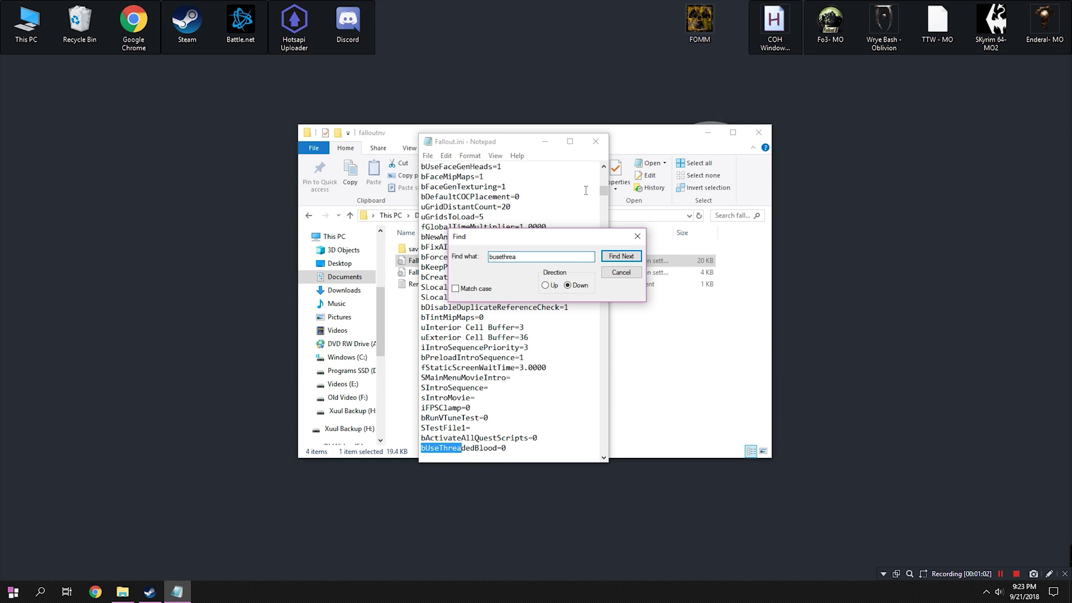
key(Return)
text(dedai)
key(Return)
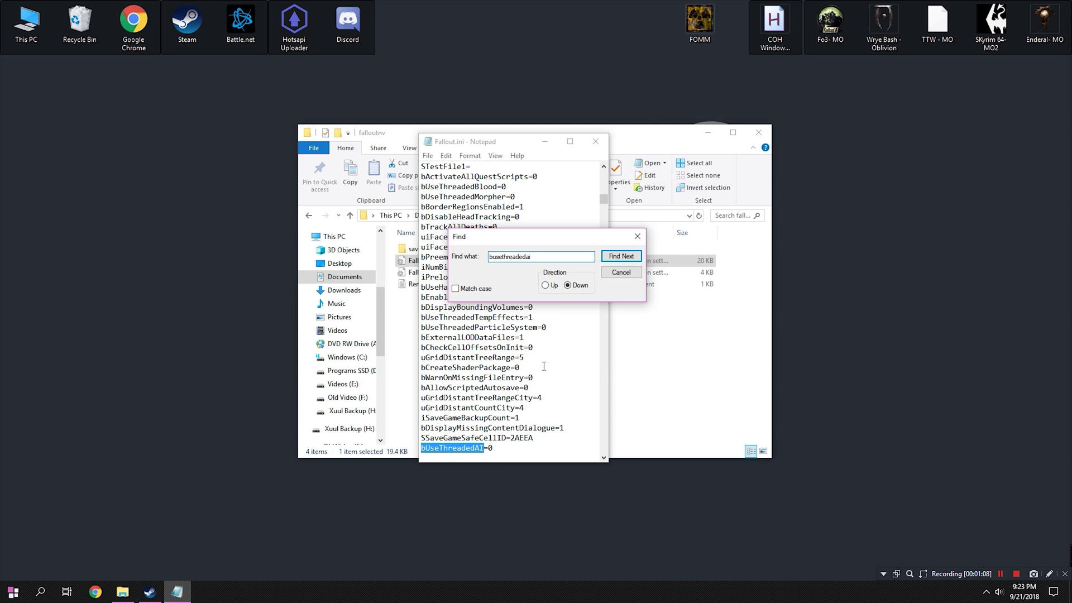
scroll(564, 344, down, 1)
click(638, 236)
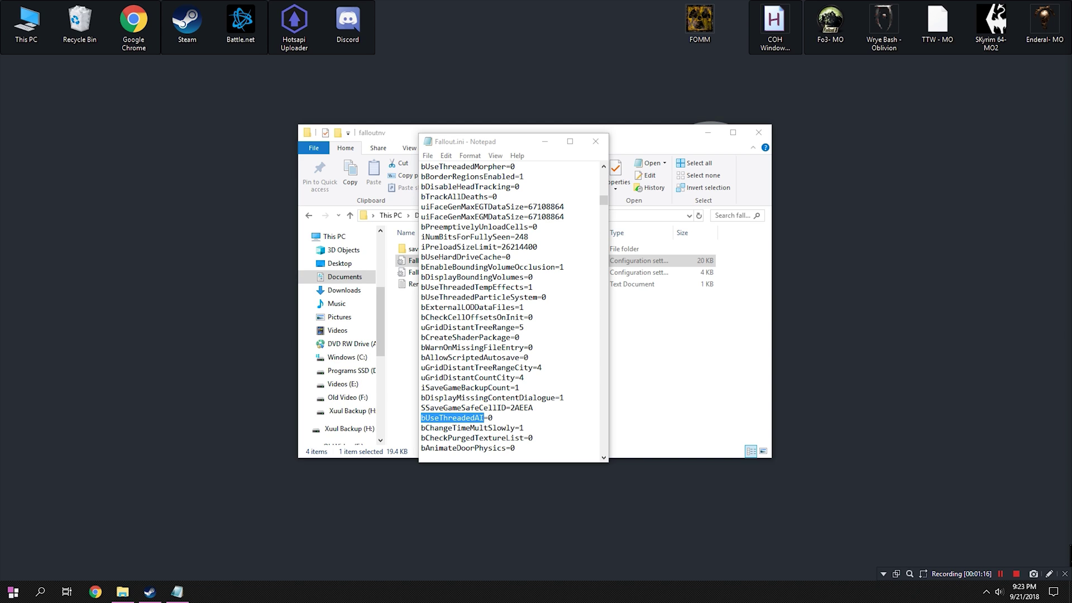
drag(493, 418, 438, 419)
text(ThreadedAI=1 	iNumHWThreads=2)
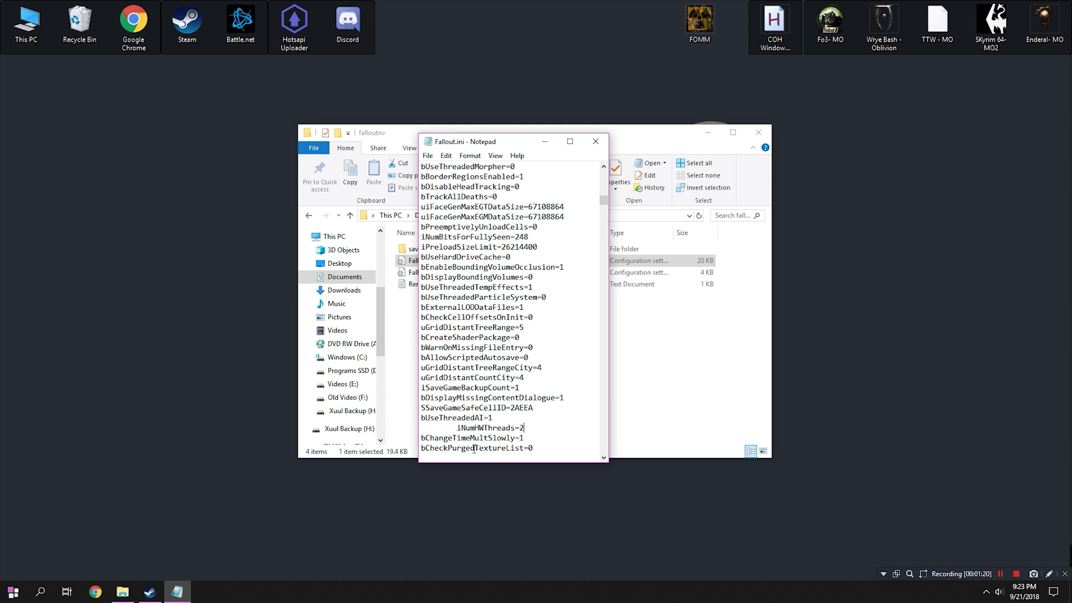
click(457, 428)
key(BackSpace)
drag(504, 429, 421, 416)
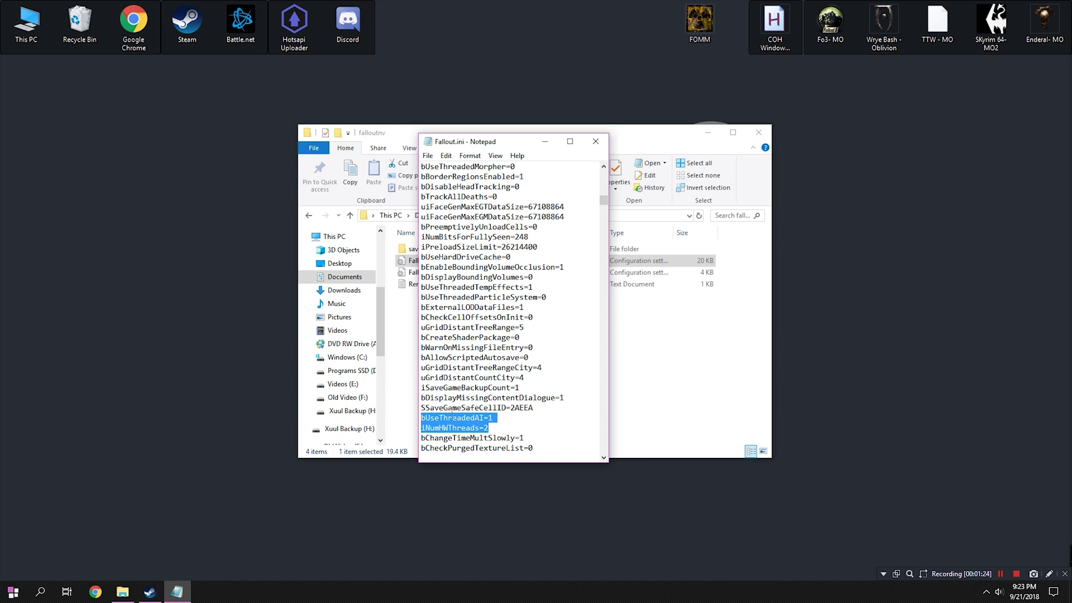
Step: Save Fallout.ini and close it
click(427, 155)
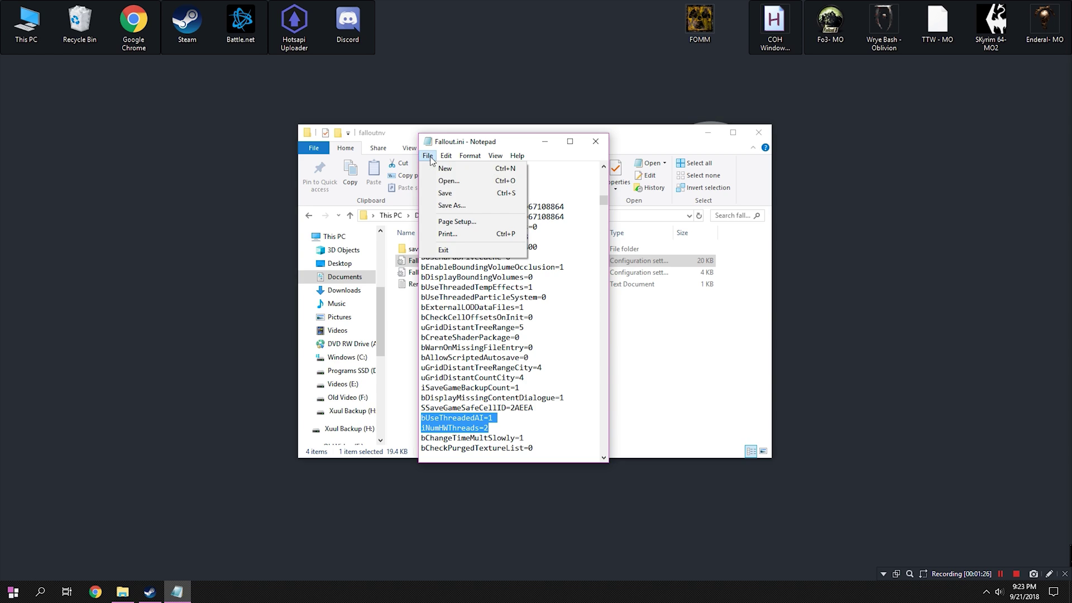
click(451, 193)
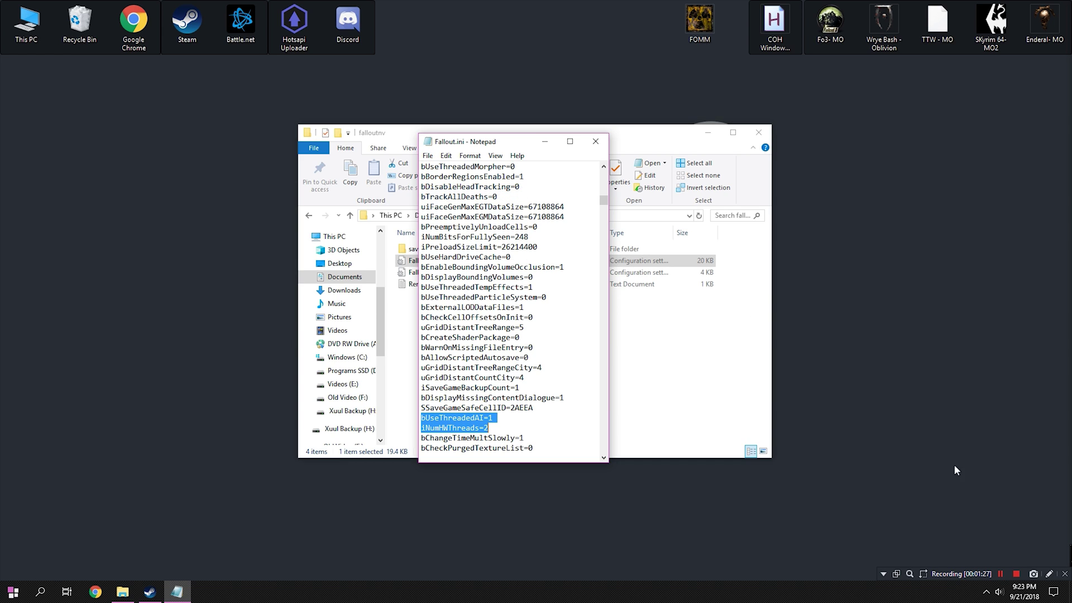
click(601, 145)
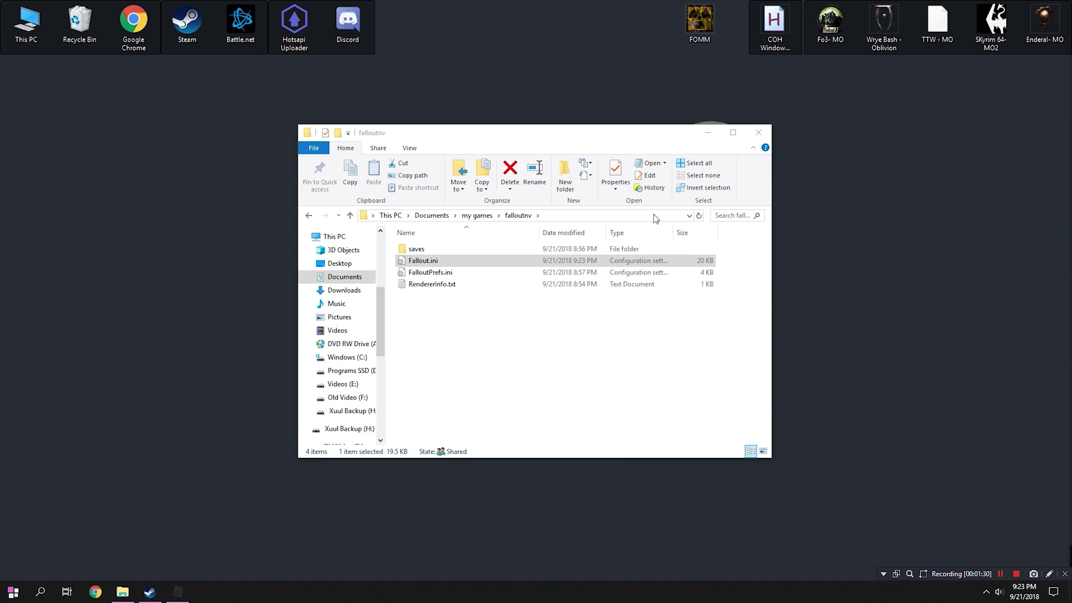
Step: Open FalloutPrefs.ini from the falloutnv folder for editing in Notepad
click(460, 276)
right_click(460, 276)
click(492, 302)
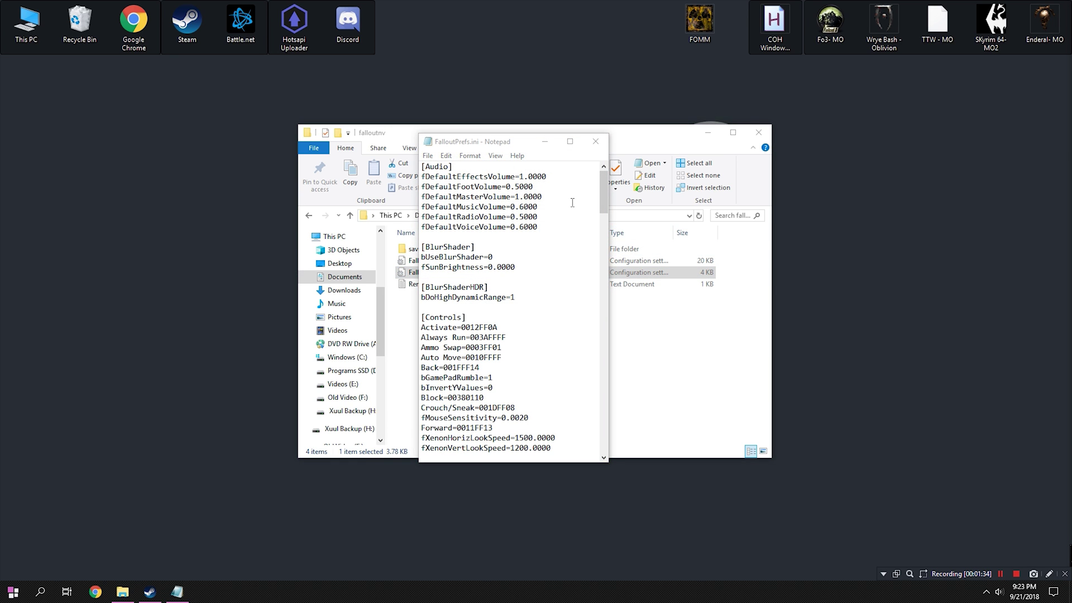
Step: Find the [General] section in FalloutPrefs.ini by searching for "general"
click(572, 202)
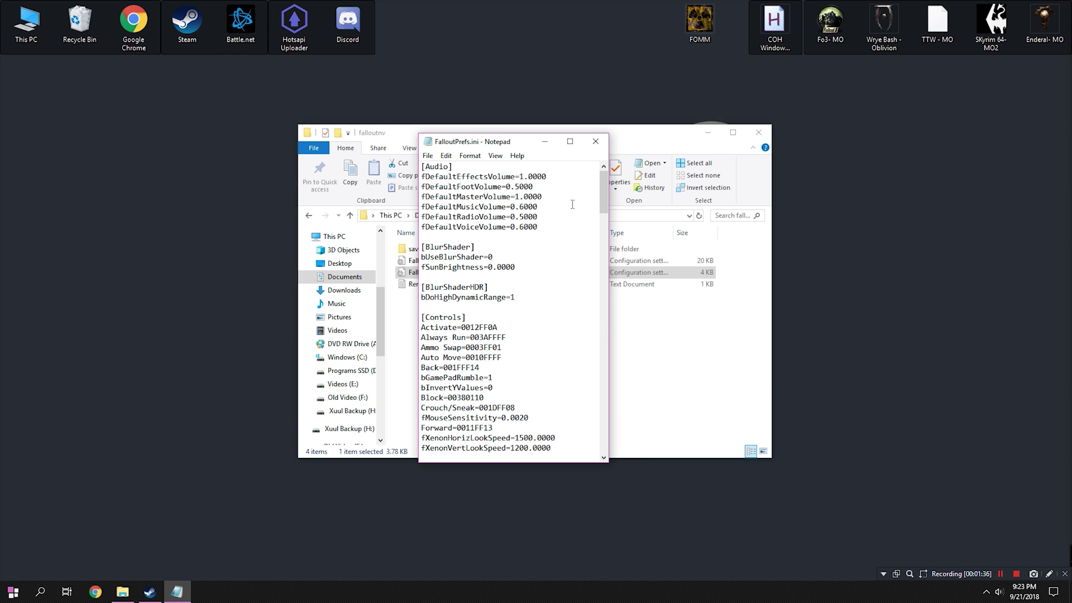
scroll(572, 205, down, 20)
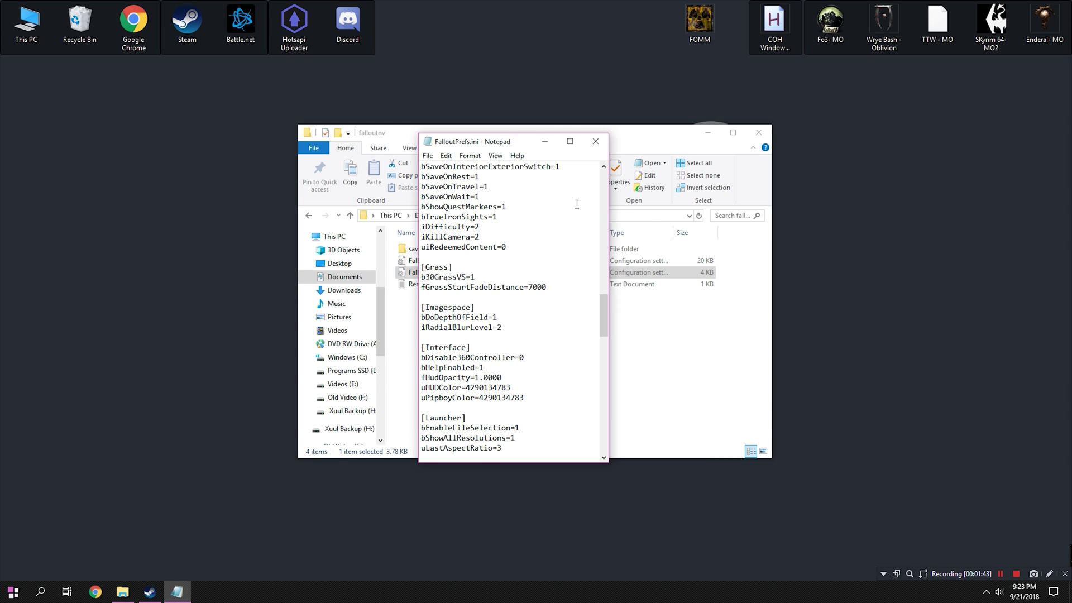
key(ctrl+f)
text(general)
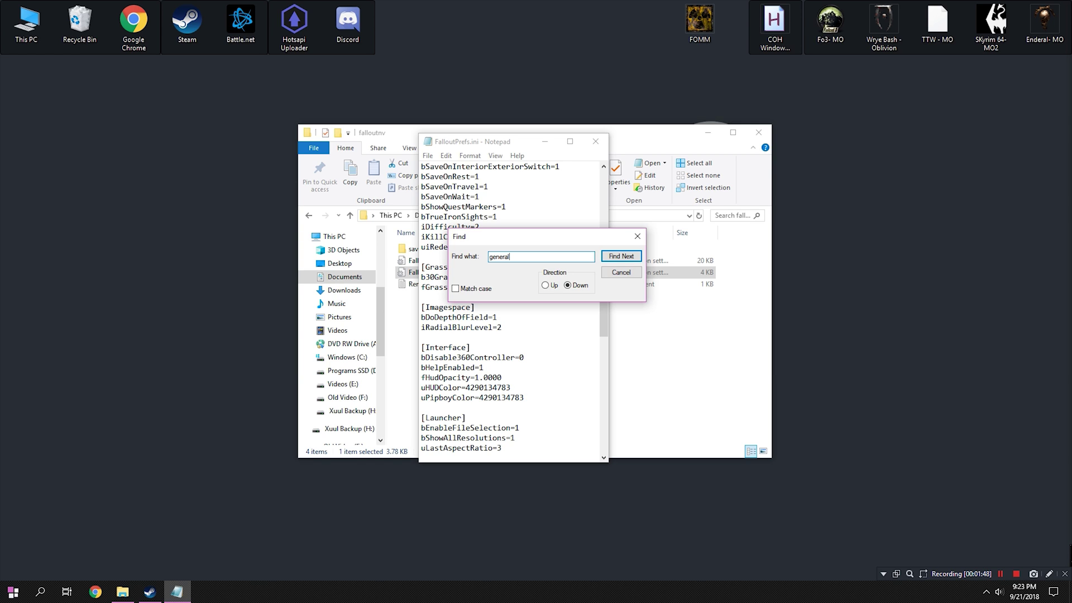
key(Return)
key(Return)
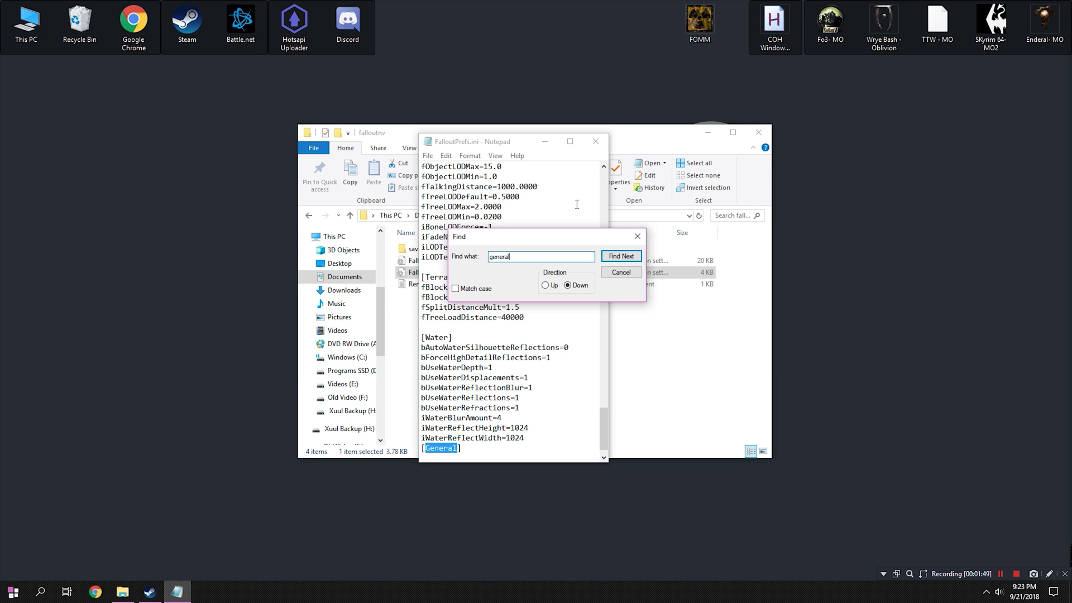
click(637, 236)
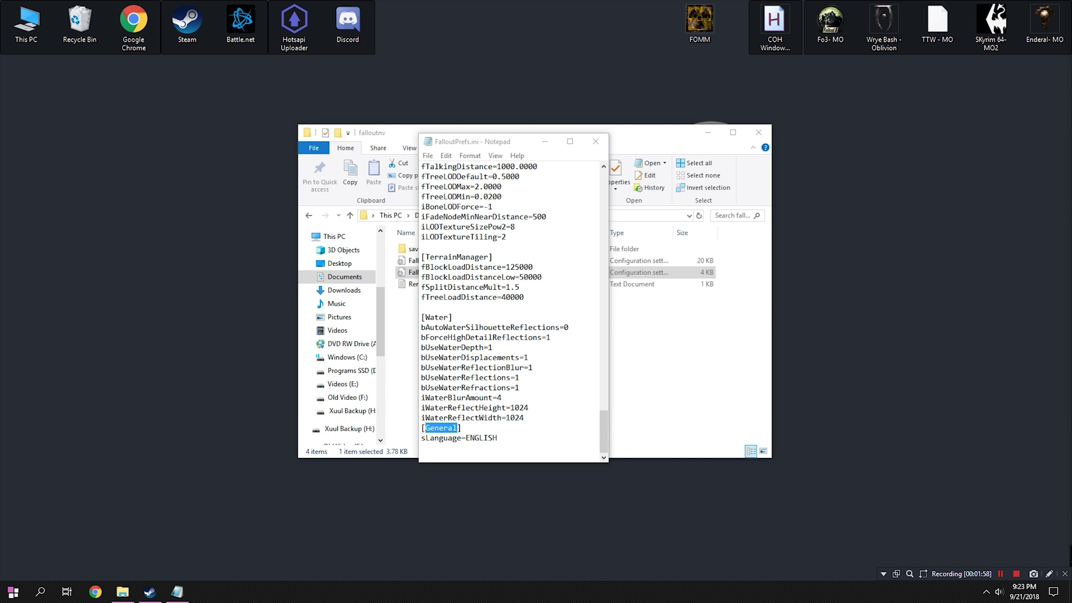
Step: Add bLoadFaceGenHeadEGTFiles=1 on a new line below sLanguage=ENGLISH in the [General] section, without spaces around the equals sign
click(512, 438)
key(Return)
text(bLoadFaceGenHeadEGTFiles = 1)
key(Left)
key(BackSpace)
key(BackSpace)
key(End)
Step: Add bUseThreadedAI=1 and iNumHWThreads=2 on separate lines directly below bLoadFaceGenHeadEGTFiles=1 in the [General] section
key(Return)
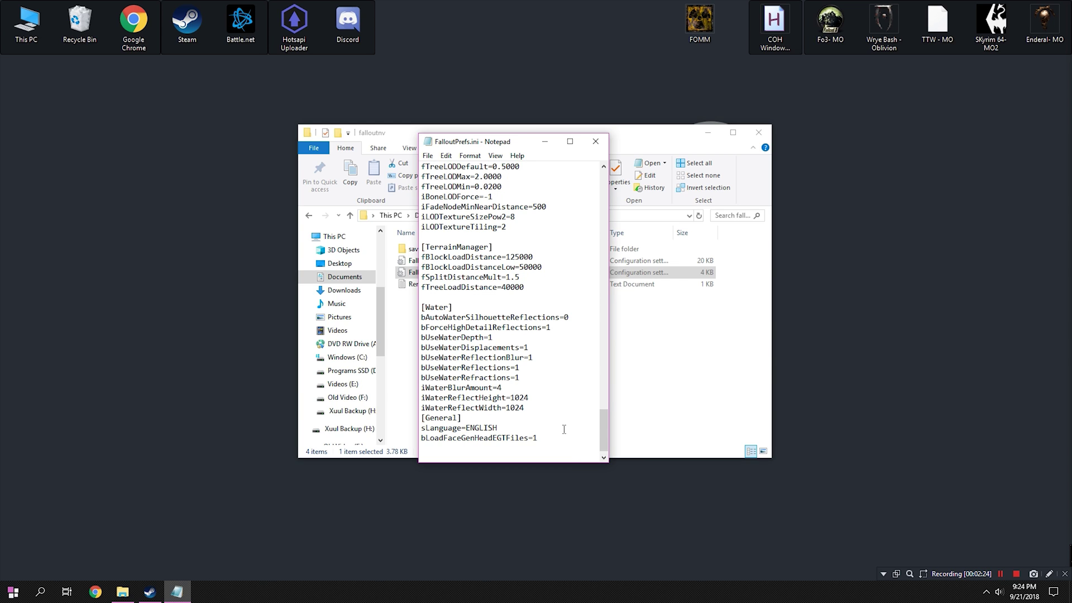
text(bUseThreadedAI=1)
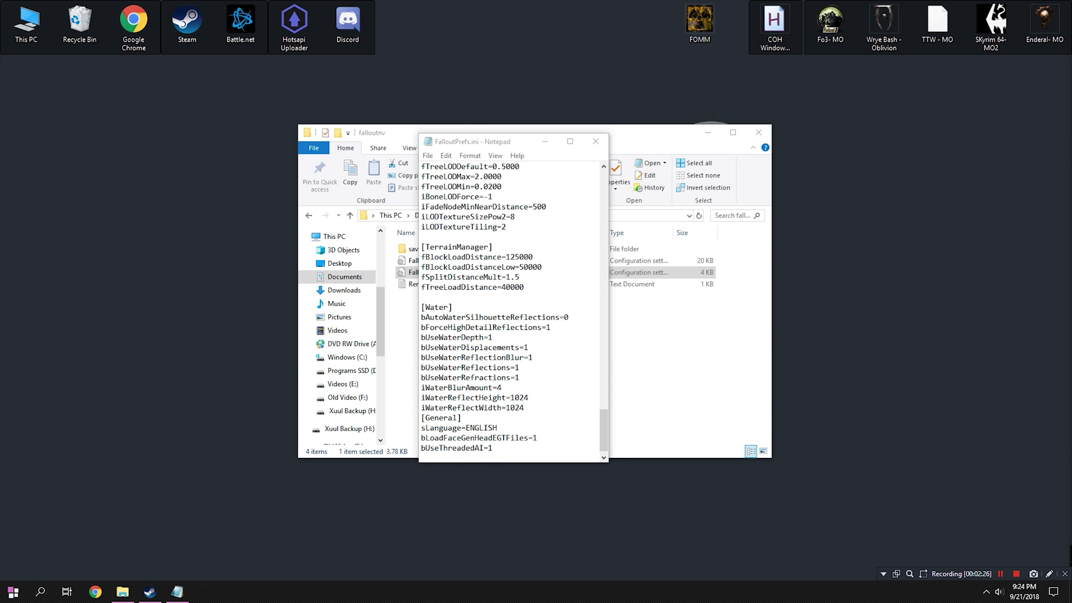
click(495, 450)
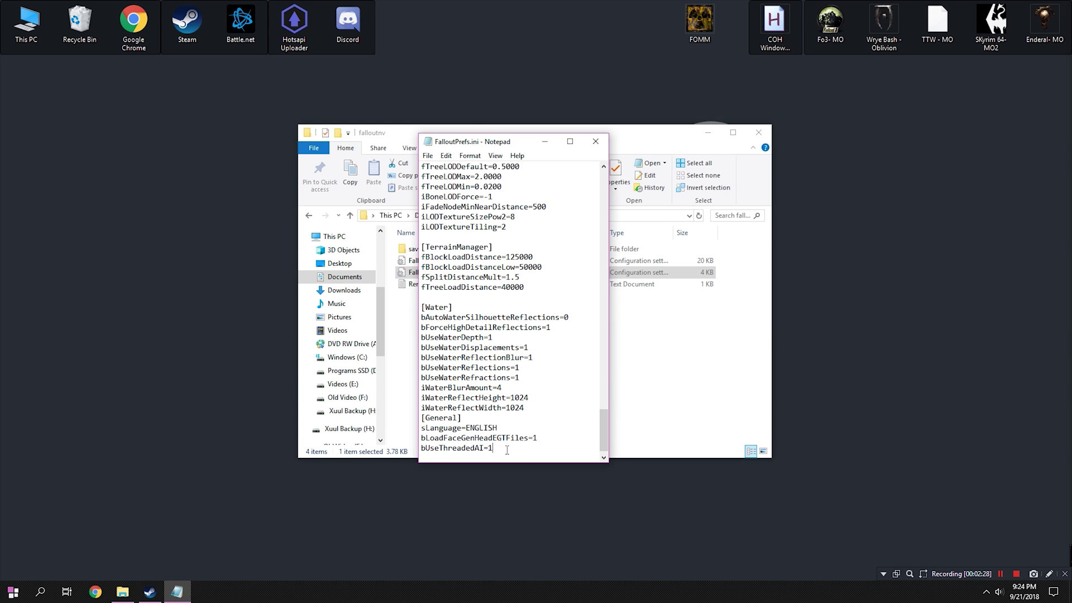
key(Return)
text(iNumHWThreads=2)
scroll(560, 390, up, 3)
scroll(559, 390, up, 20)
scroll(559, 374, up, 20)
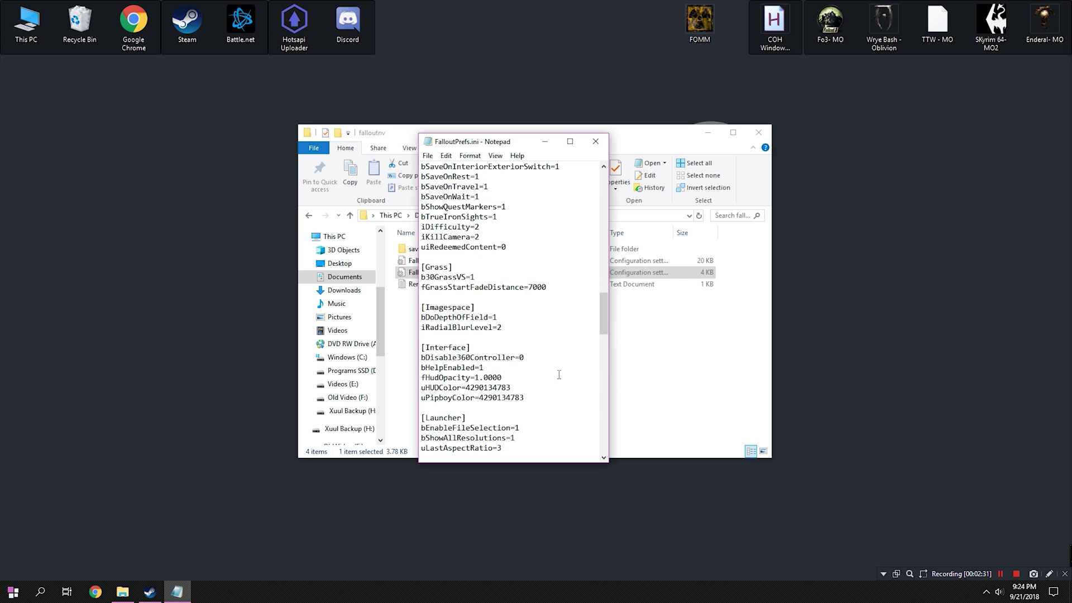
scroll(560, 372, up, 2)
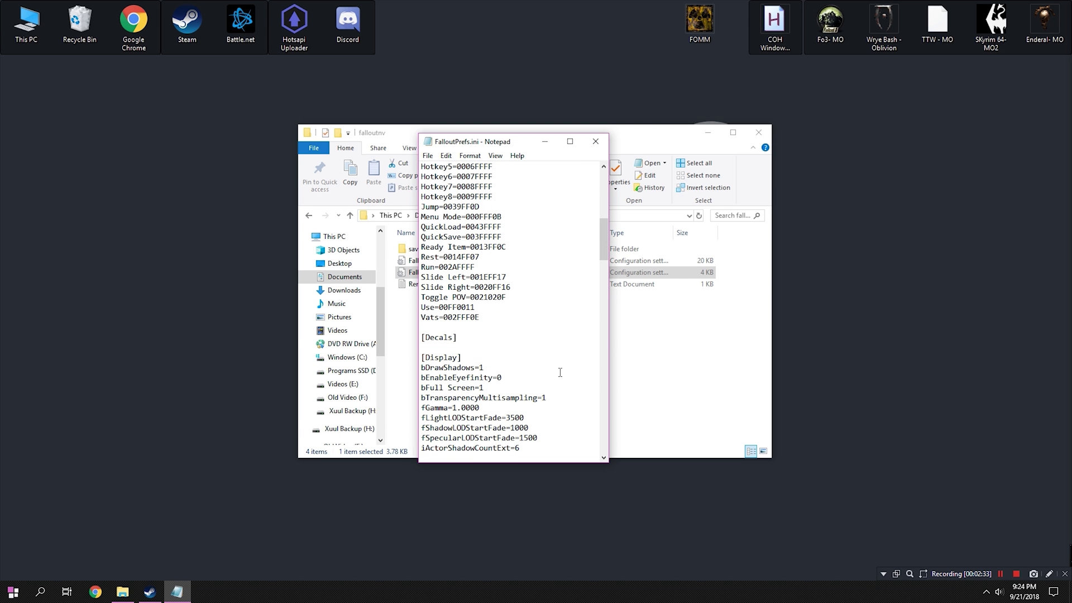
scroll(560, 372, up, 11)
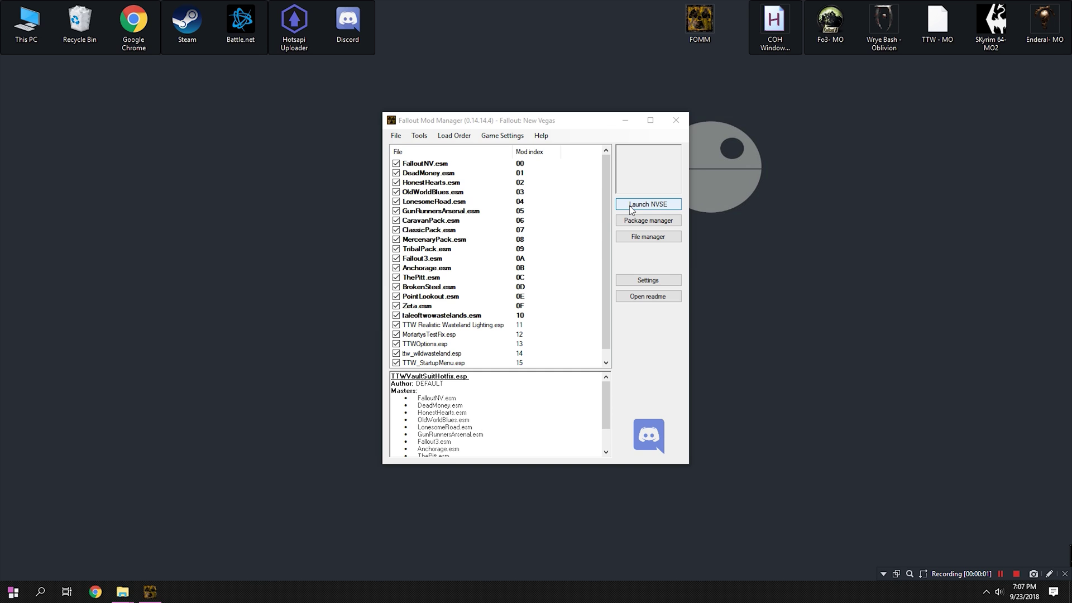
Step: Launch Fallout: New Vegas through NVSE from Fallout Mod Manager
click(631, 206)
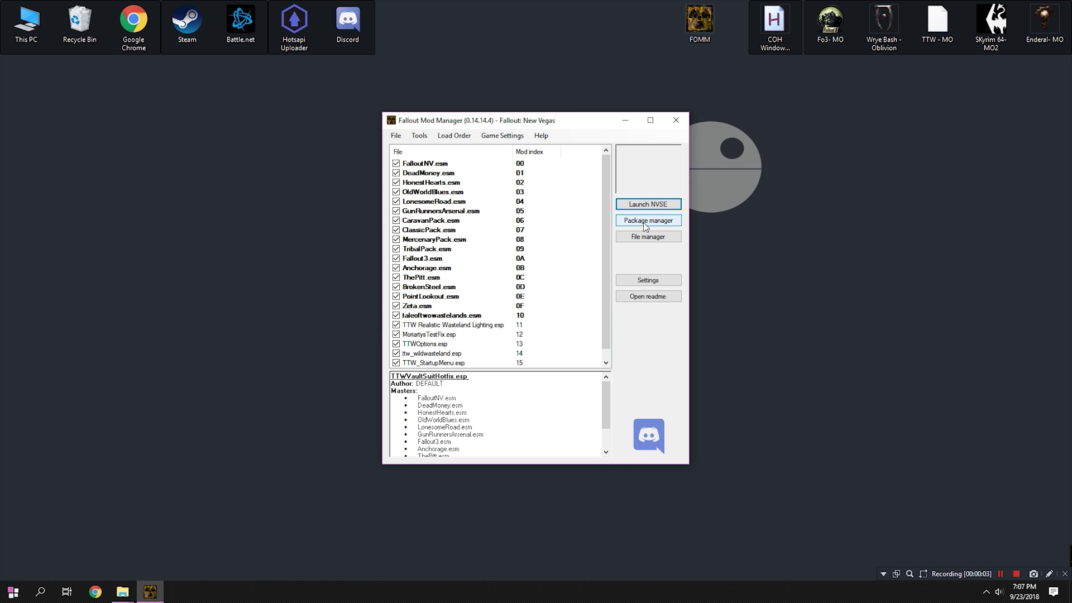